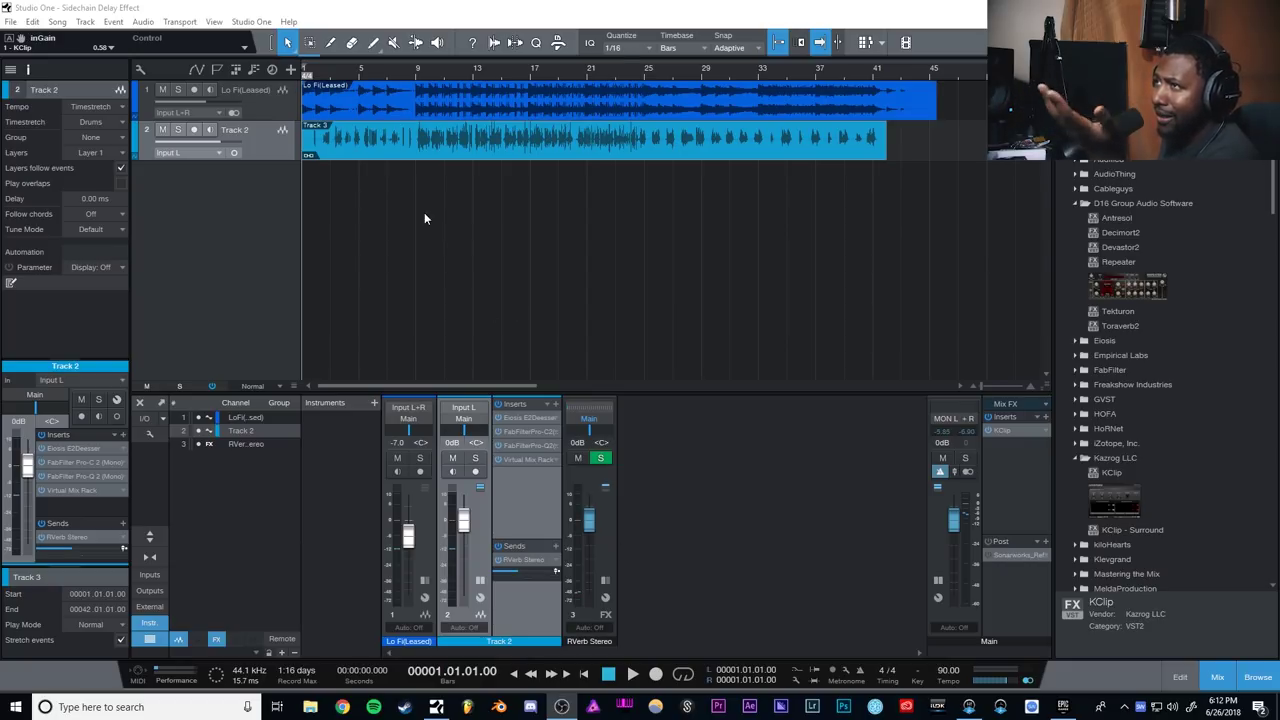
Play back the full song with both tracks, starting around bar 9.
{"action": "left_click", "coordinate": [406, 72]}
{"action": "left_click", "coordinate": [631, 674]}
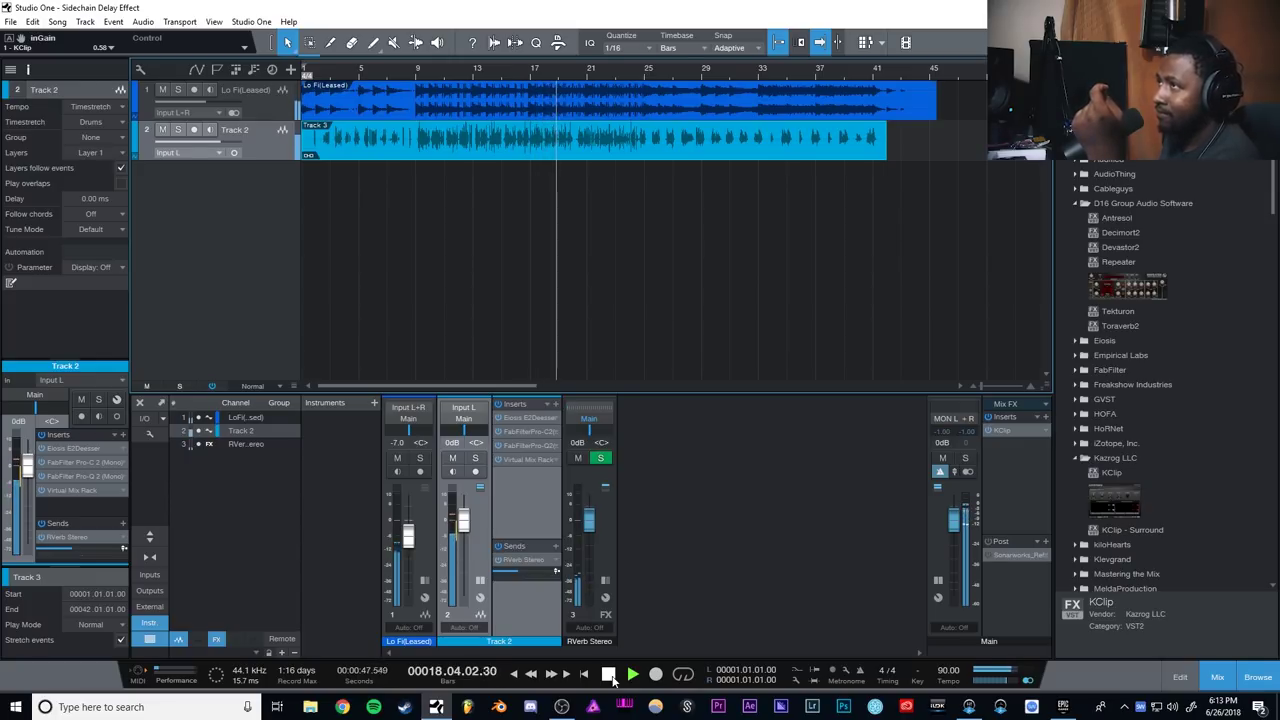
{"action": "left_click", "coordinate": [608, 676]}
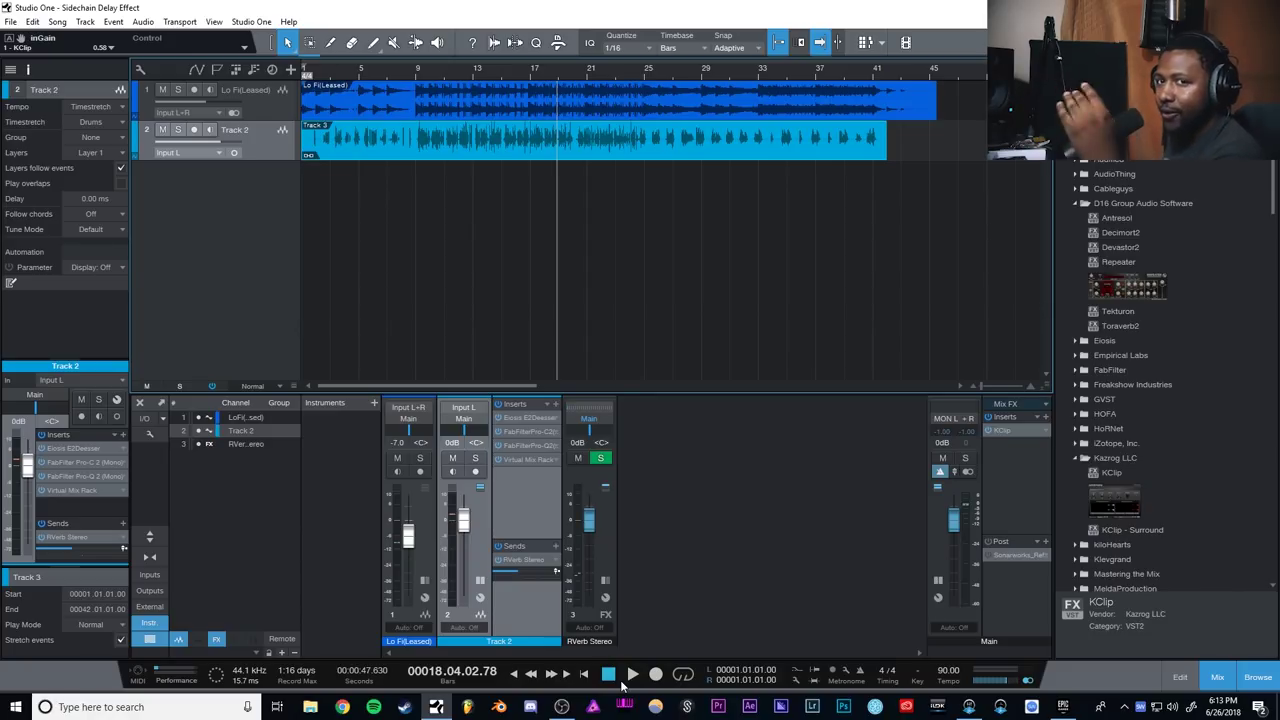
Solo Track 2 and play it on its own from bar 9.
{"action": "left_click", "coordinate": [475, 458]}
{"action": "left_click", "coordinate": [415, 72]}
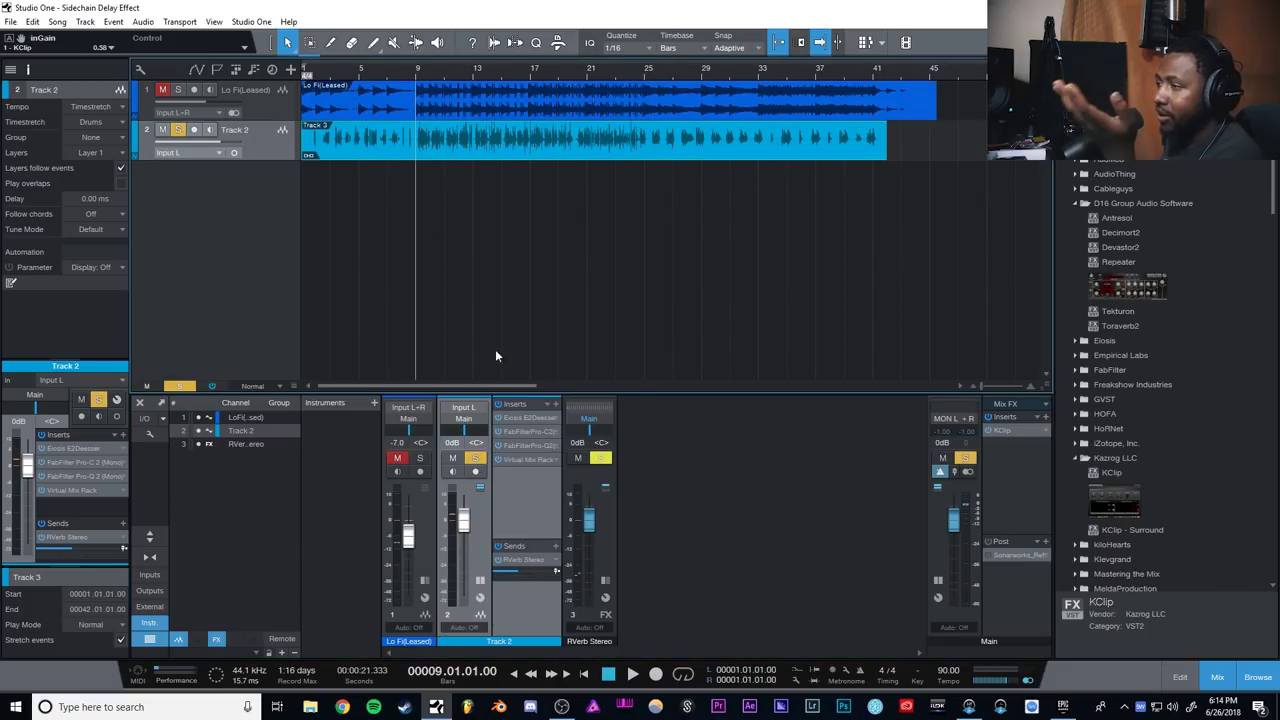
{"action": "left_click", "coordinate": [633, 675]}
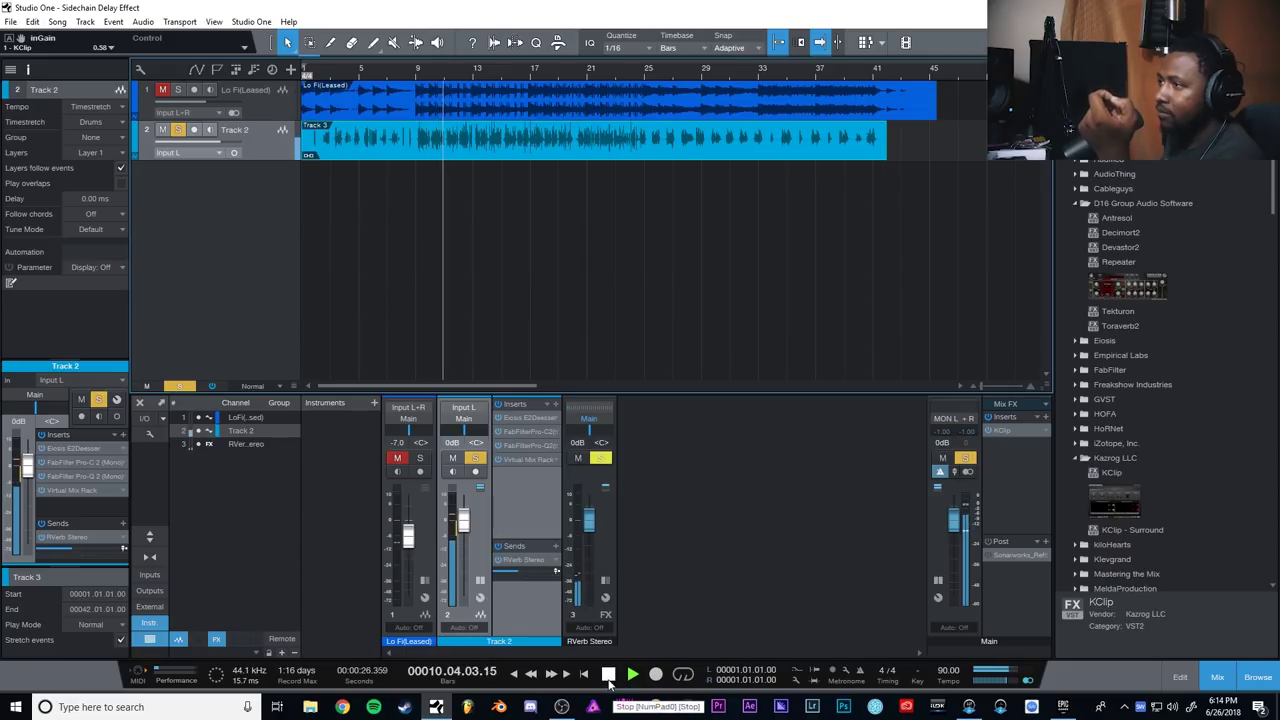
{"action": "left_click", "coordinate": [609, 676]}
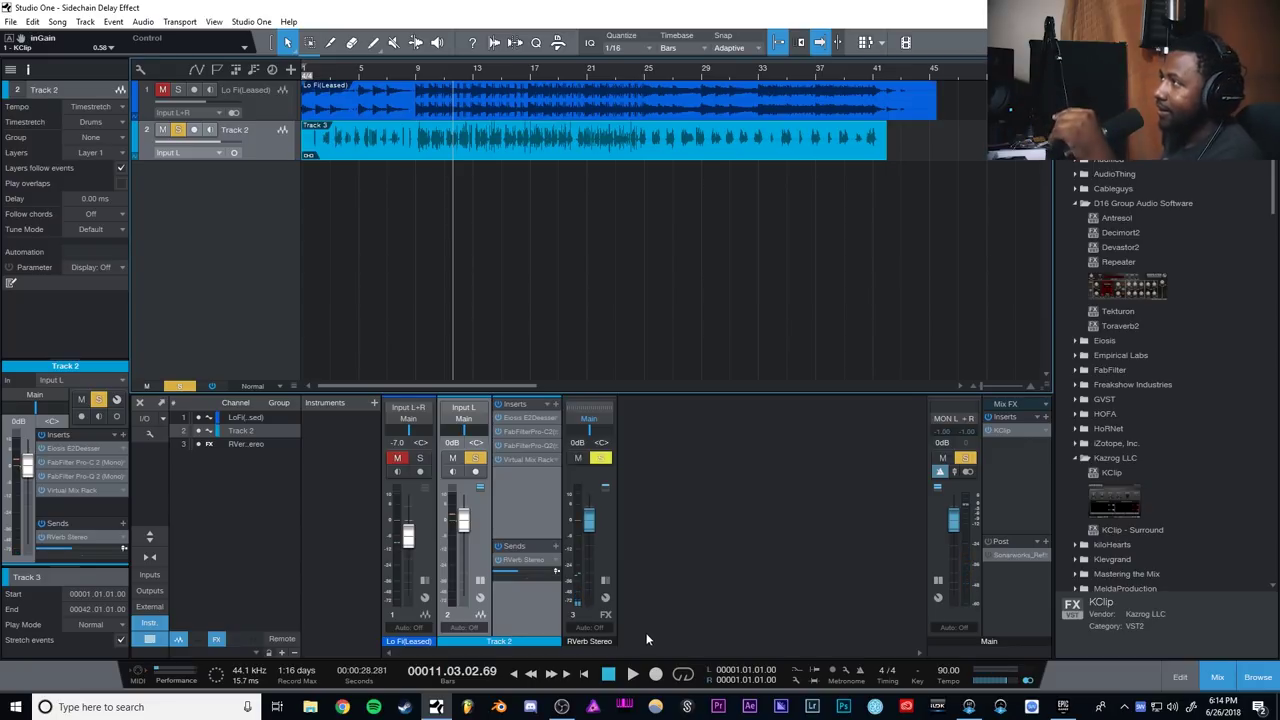
Try the Repeater delay as an insert directly on Track 2, play the result, and return to the song start.
{"action": "left_click_drag", "start_coordinate": [1128, 290], "coordinate": [516, 484]}
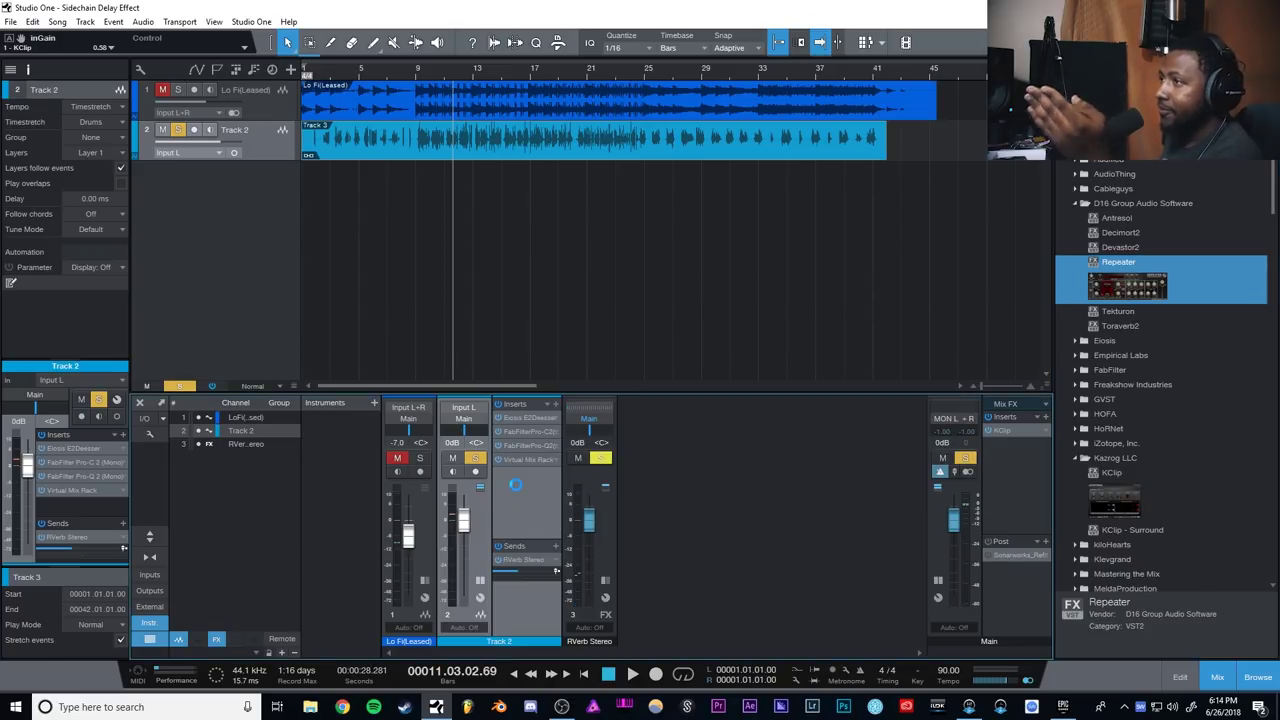
{"action": "left_click", "coordinate": [632, 675]}
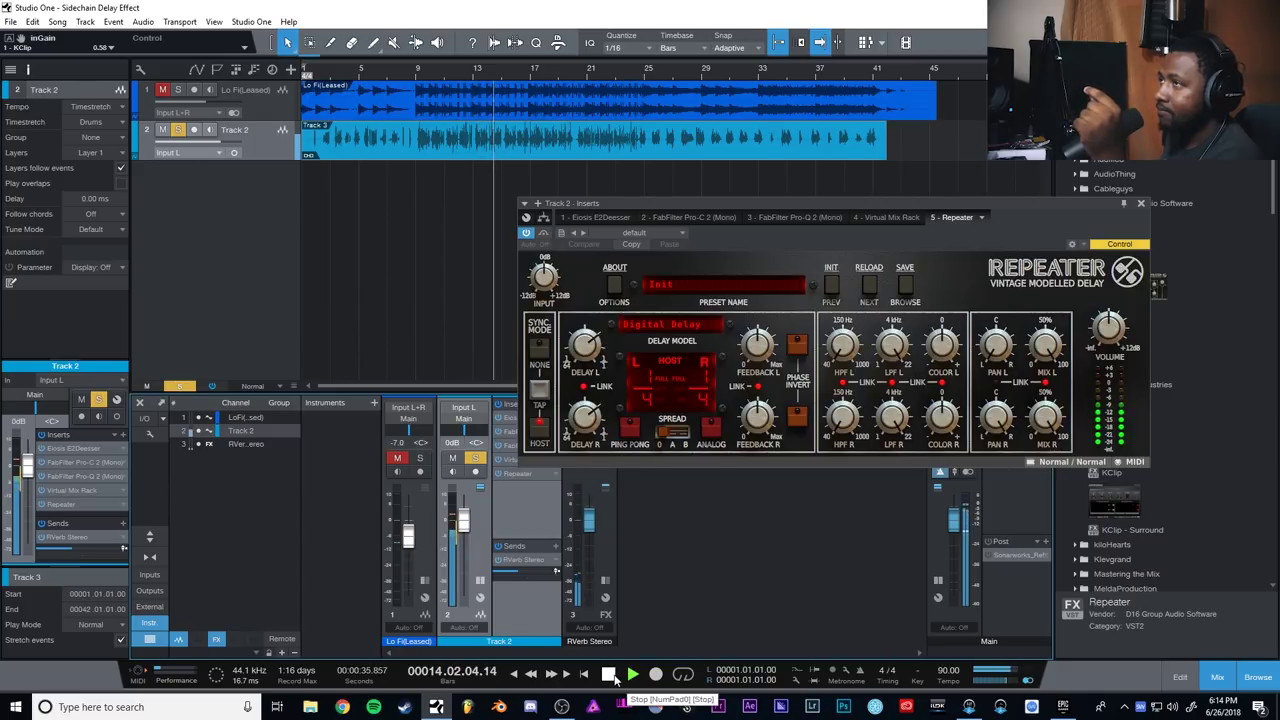
{"action": "left_click", "coordinate": [612, 675]}
{"action": "left_click", "coordinate": [612, 675]}
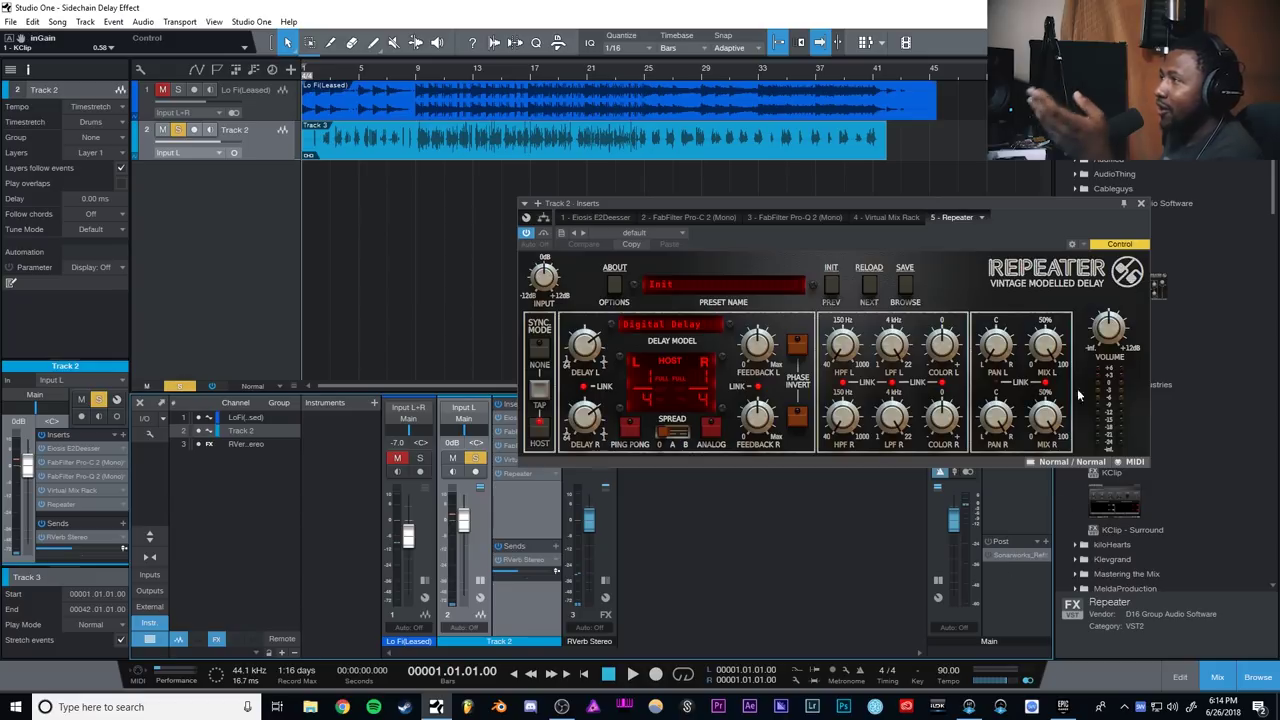
Lower the inserted Repeater's mix to 30% and audition Track 2 from about bar 9.
{"action": "left_click_drag", "start_coordinate": [1048, 348], "coordinate": [1046, 458]}
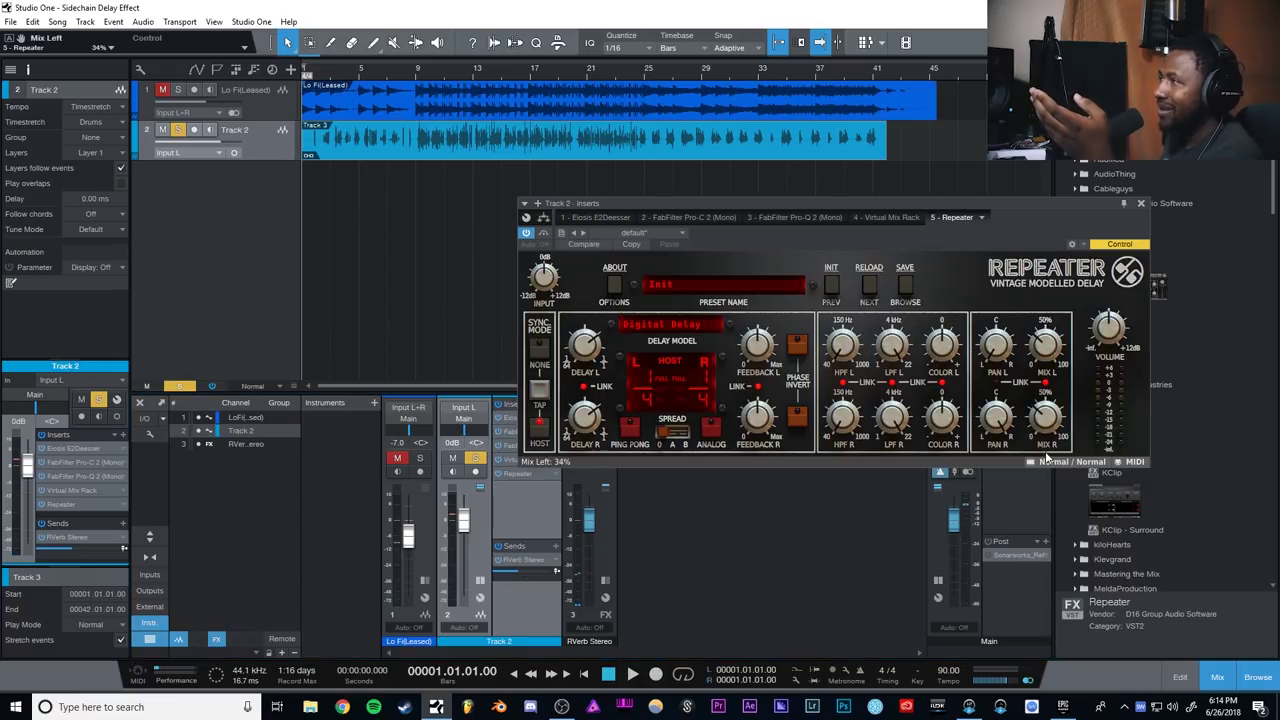
{"action": "left_click", "coordinate": [633, 675]}
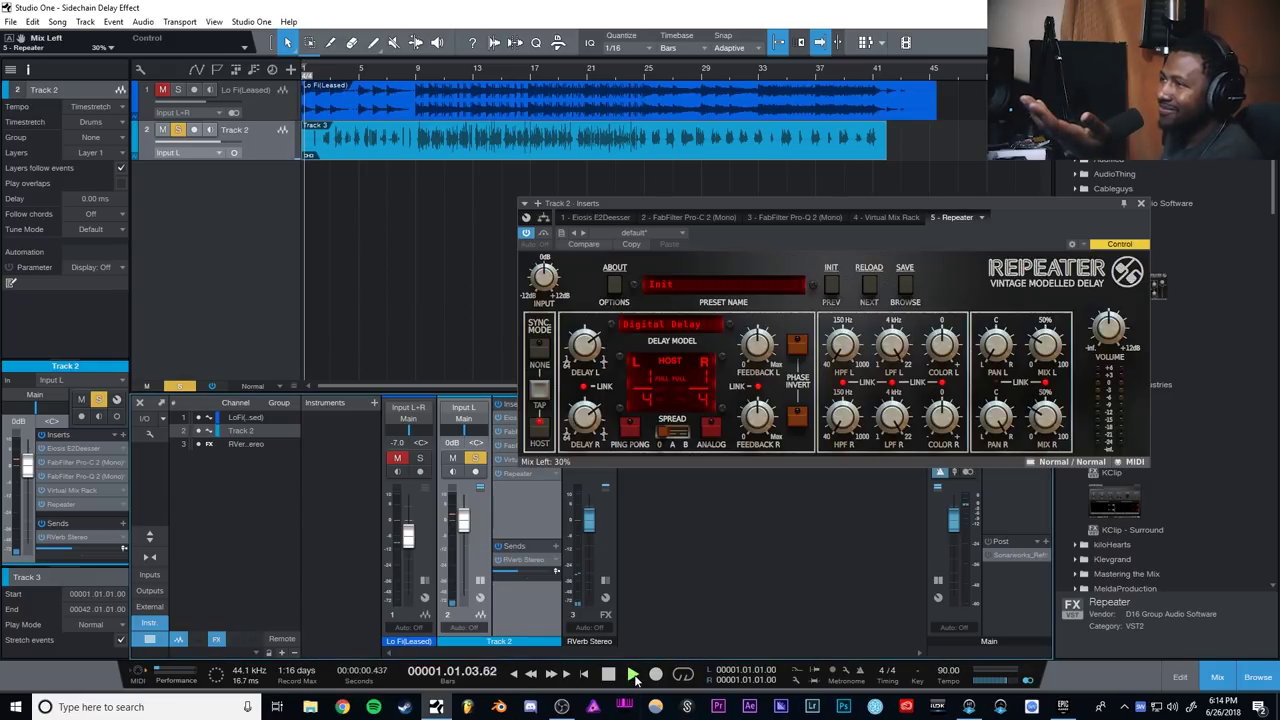
{"action": "left_click", "coordinate": [420, 70]}
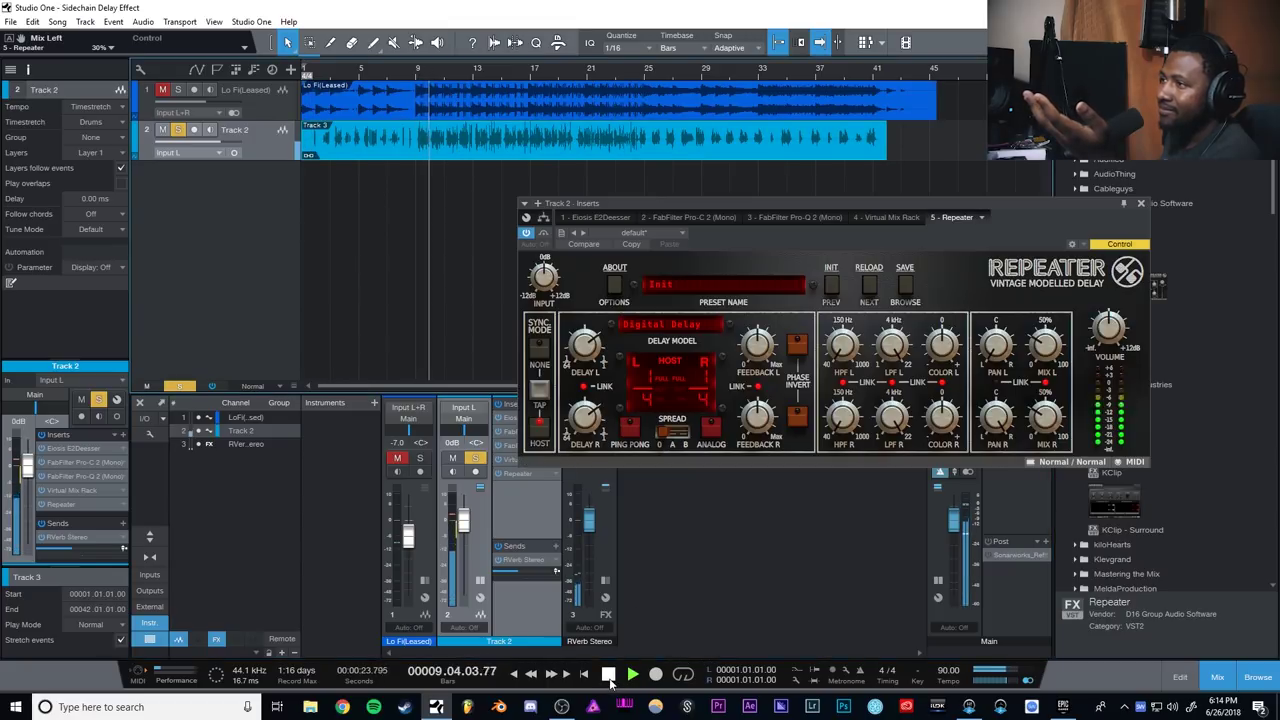
{"action": "left_click", "coordinate": [608, 675]}
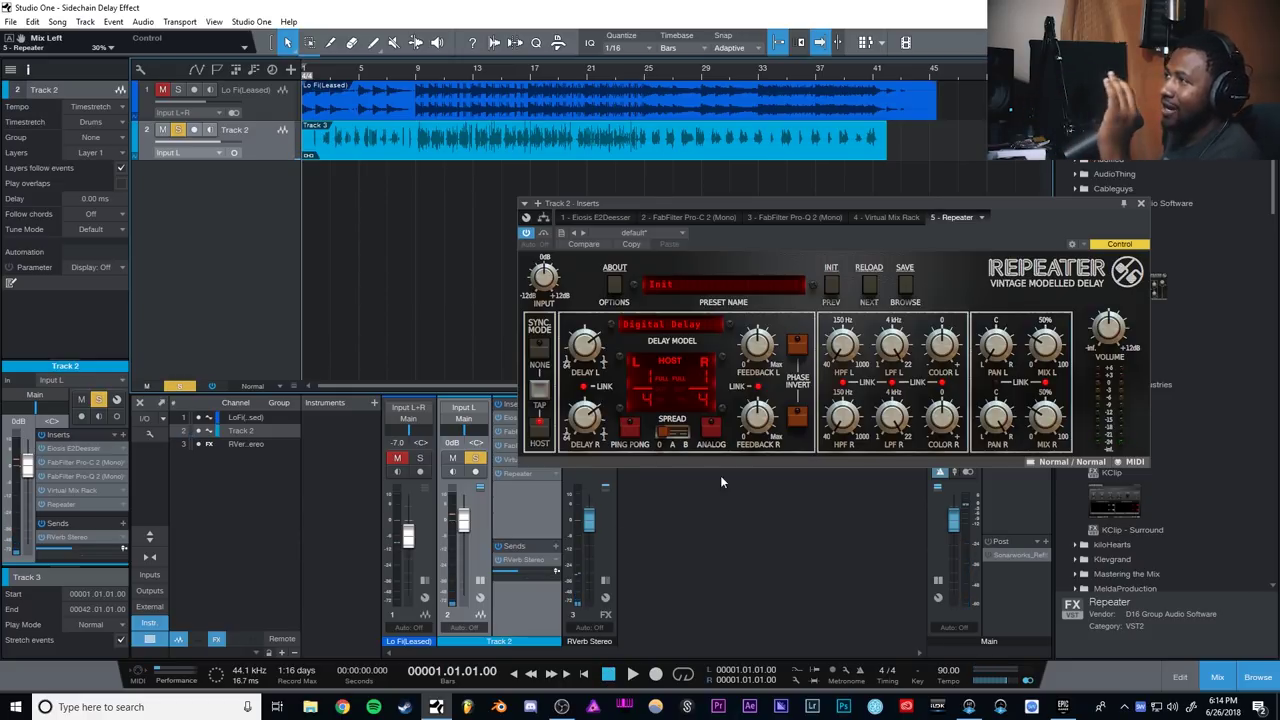
Raise the Repeater's mix to 100%, close the plug-in window and remove the delay from Track 2's inserts.
{"action": "left_click_drag", "start_coordinate": [1048, 349], "coordinate": [1048, 222]}
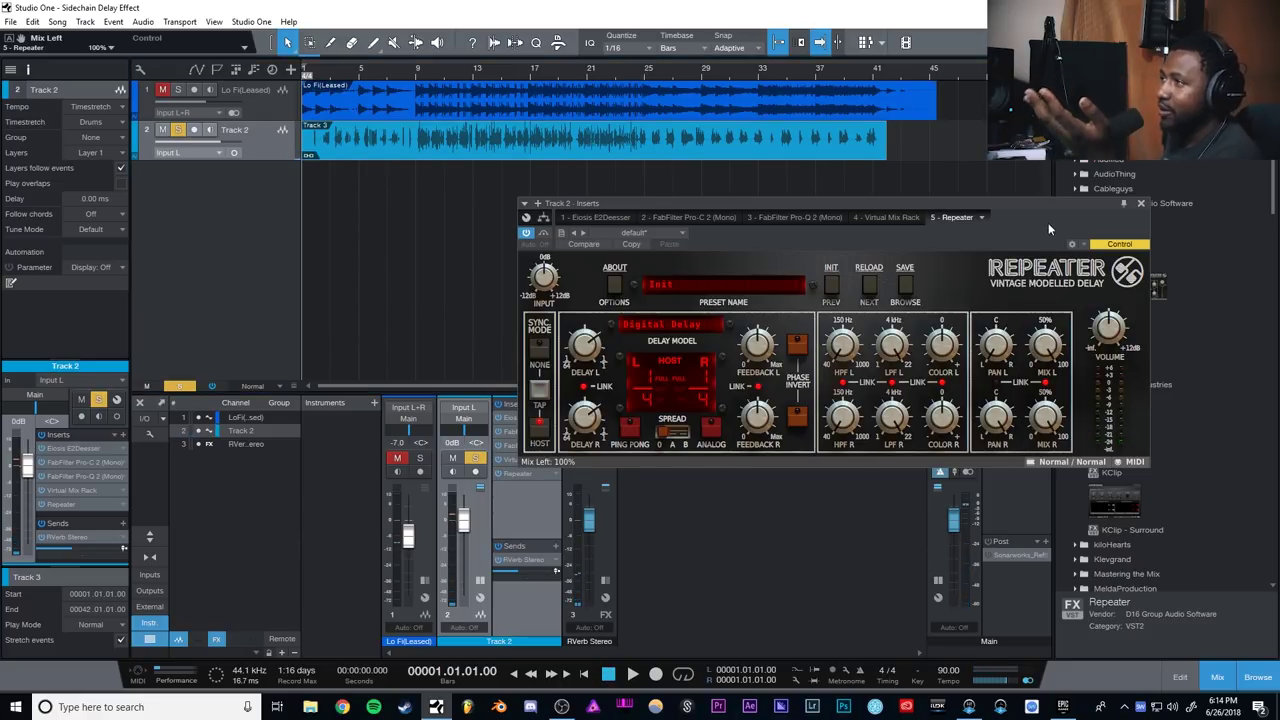
{"action": "left_click", "coordinate": [1140, 203]}
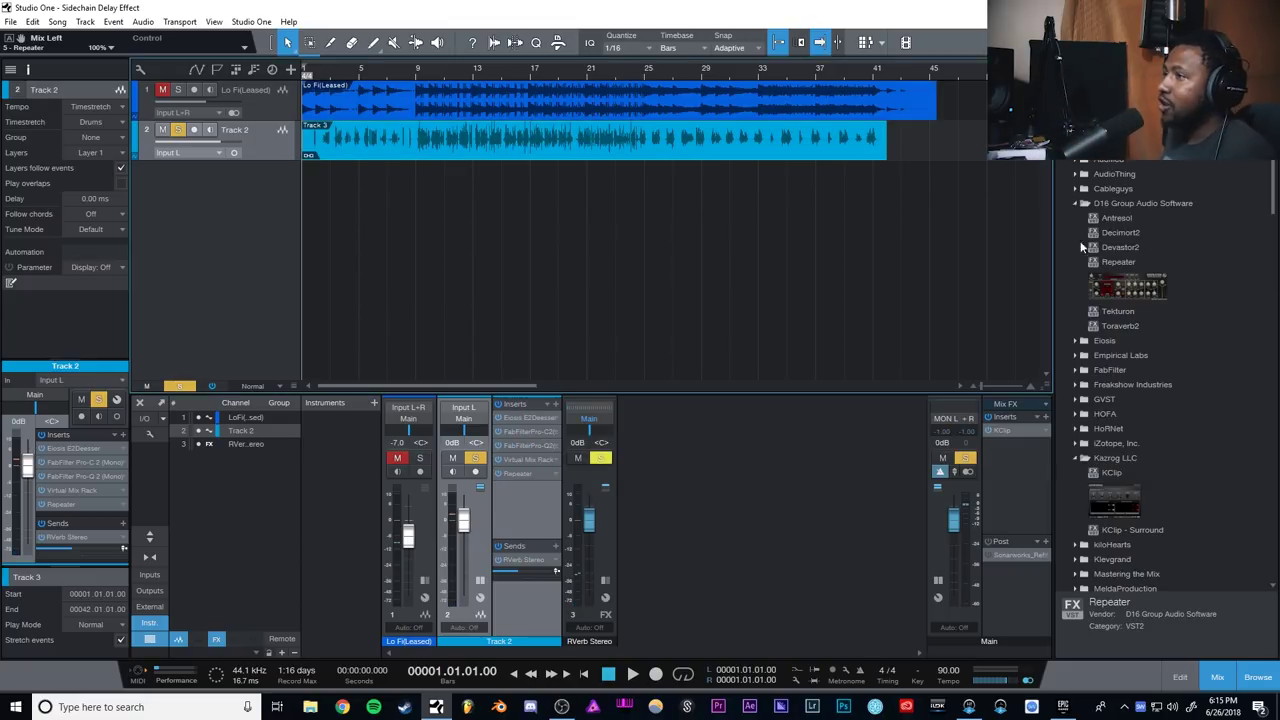
{"action": "right_click", "coordinate": [528, 473]}
{"action": "left_click", "coordinate": [530, 599]}
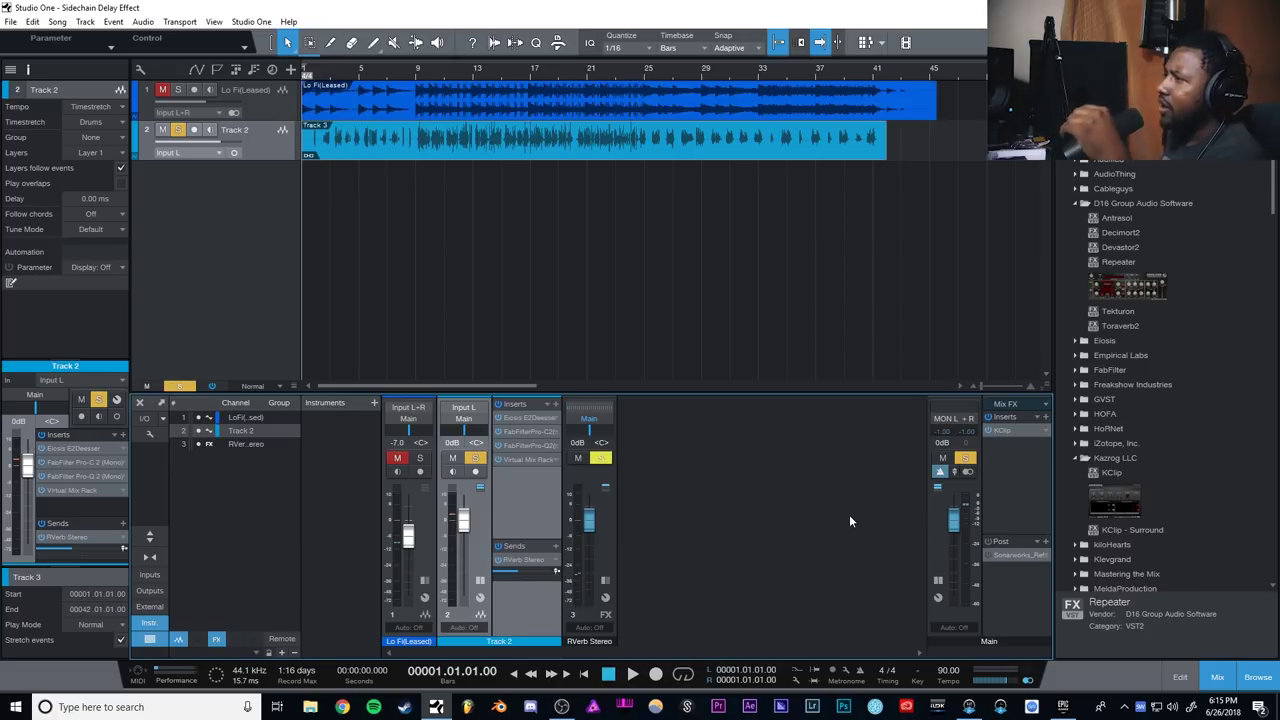
Add Repeater as a send effect on Track 2 with its own FX channel and audition it from bar 9.
{"action": "left_click_drag", "start_coordinate": [1140, 288], "coordinate": [512, 600]}
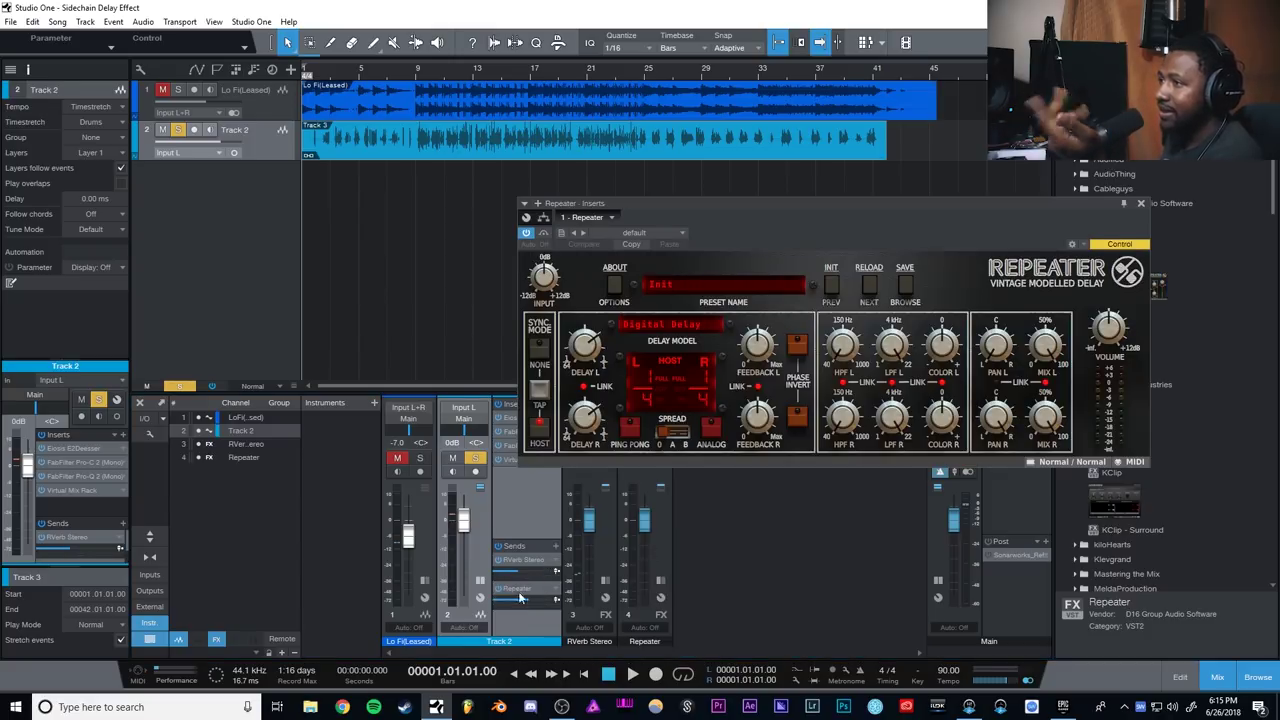
{"action": "left_click", "coordinate": [1141, 202]}
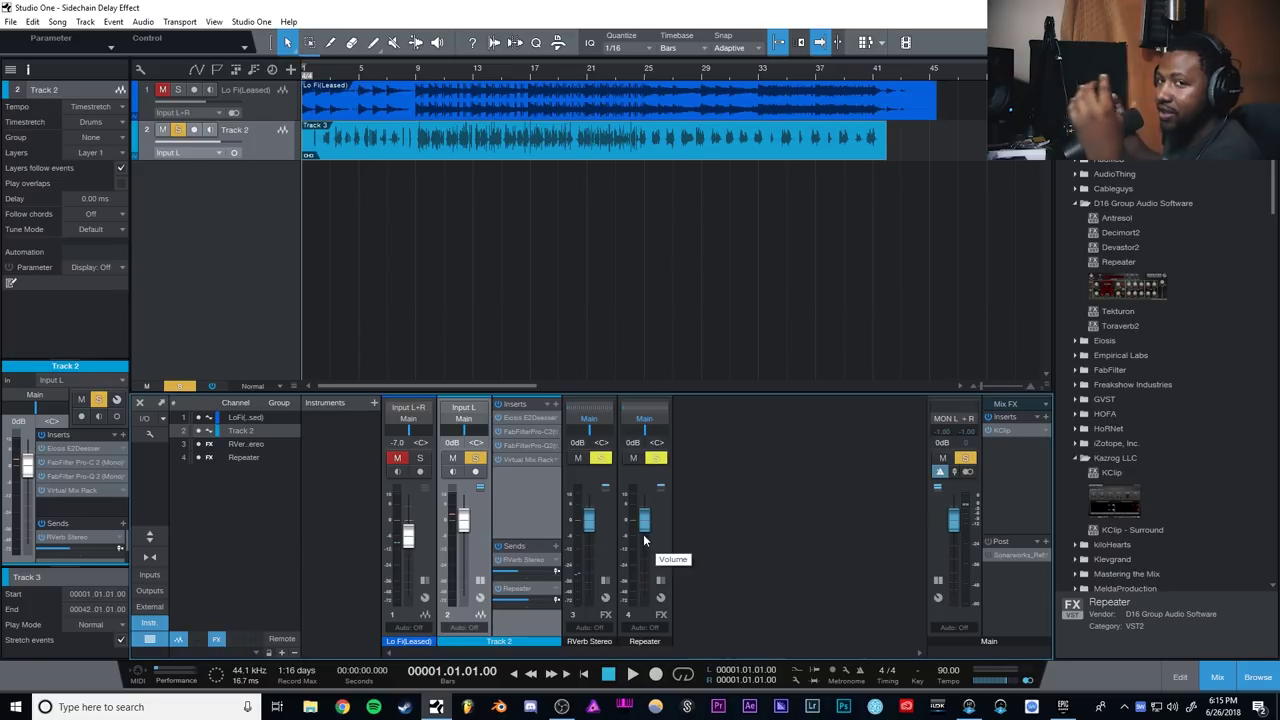
{"action": "left_click", "coordinate": [417, 75]}
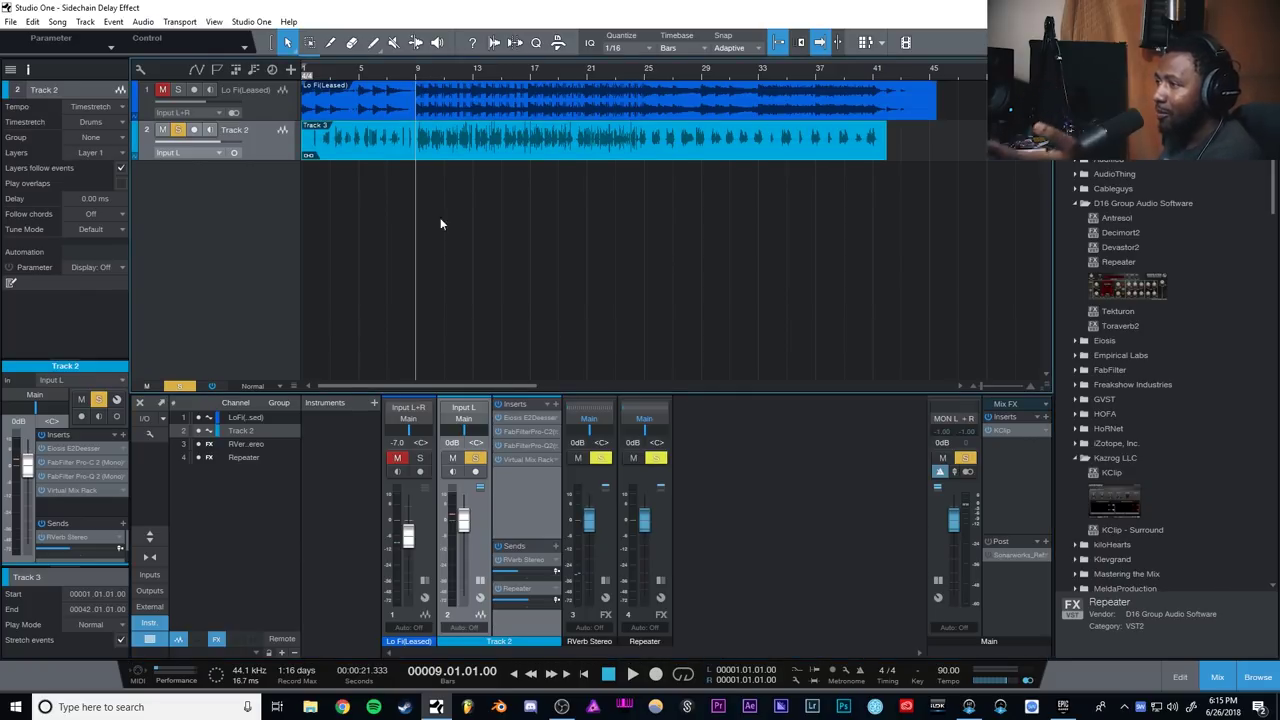
{"action": "left_click", "coordinate": [632, 674]}
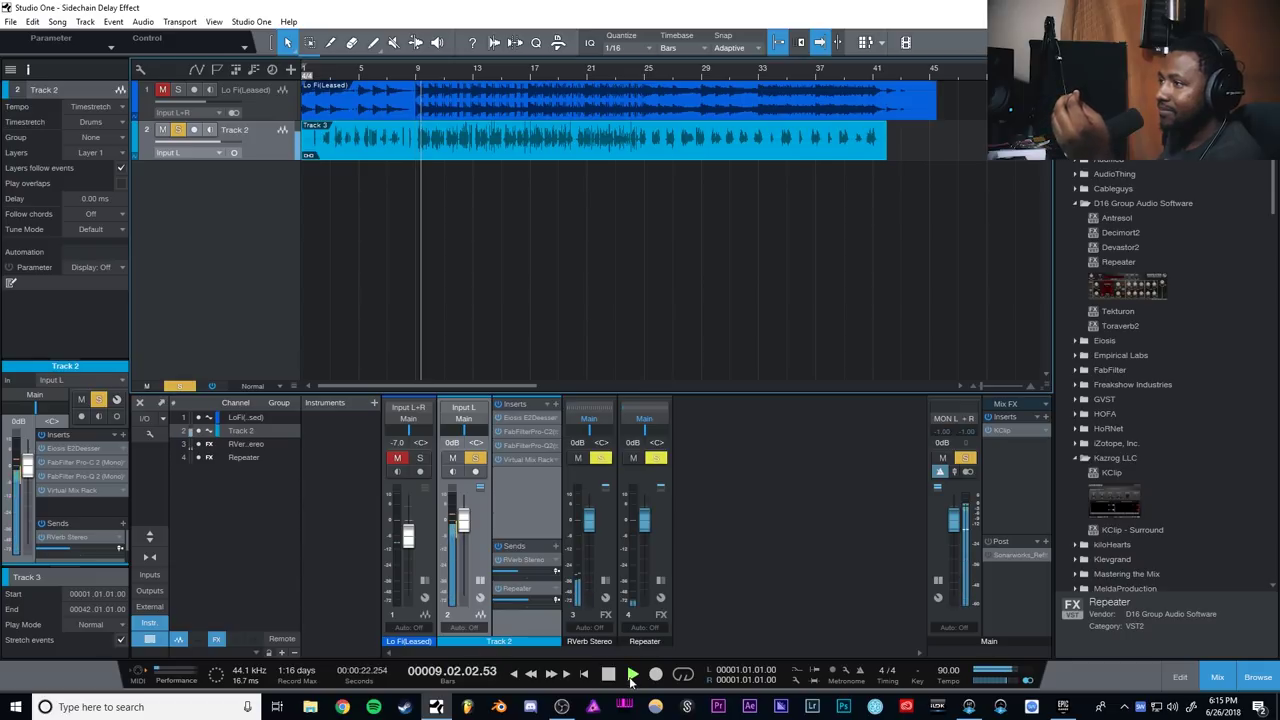
{"action": "left_click", "coordinate": [608, 675]}
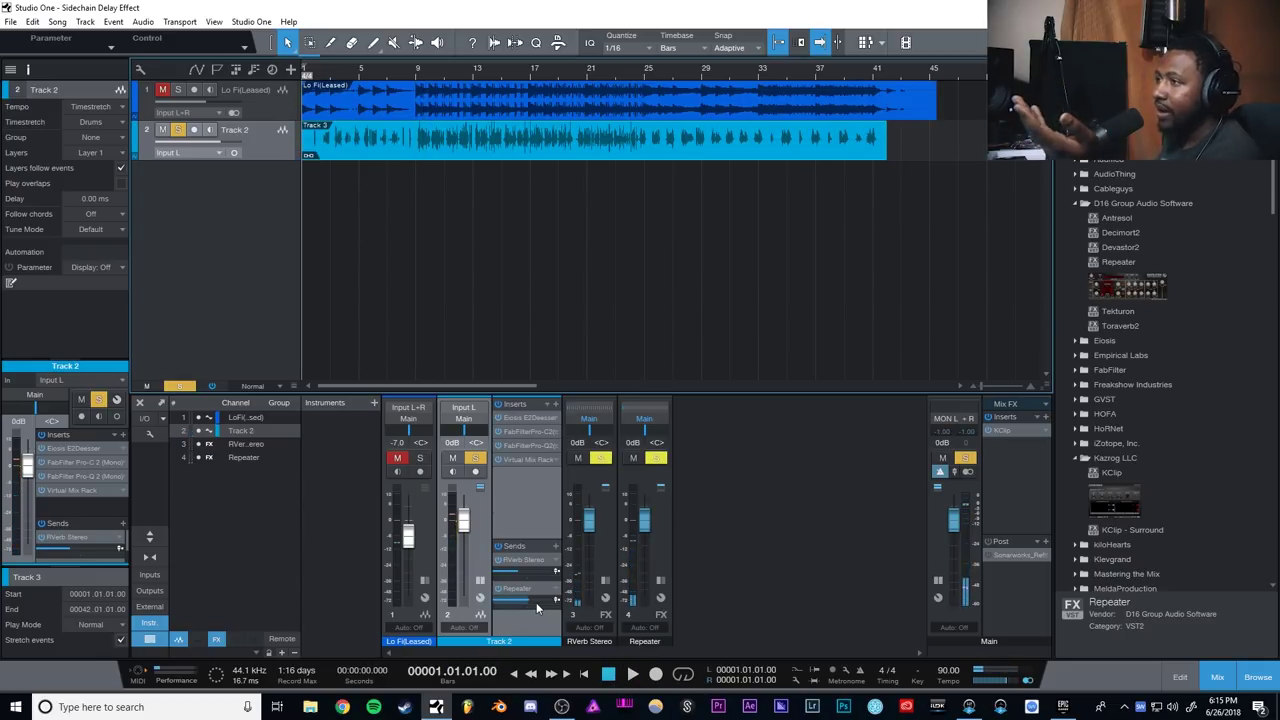
Expand the Repeater FX channel and insert the PreSonus Compressor after the delay.
{"action": "left_click", "coordinate": [660, 581]}
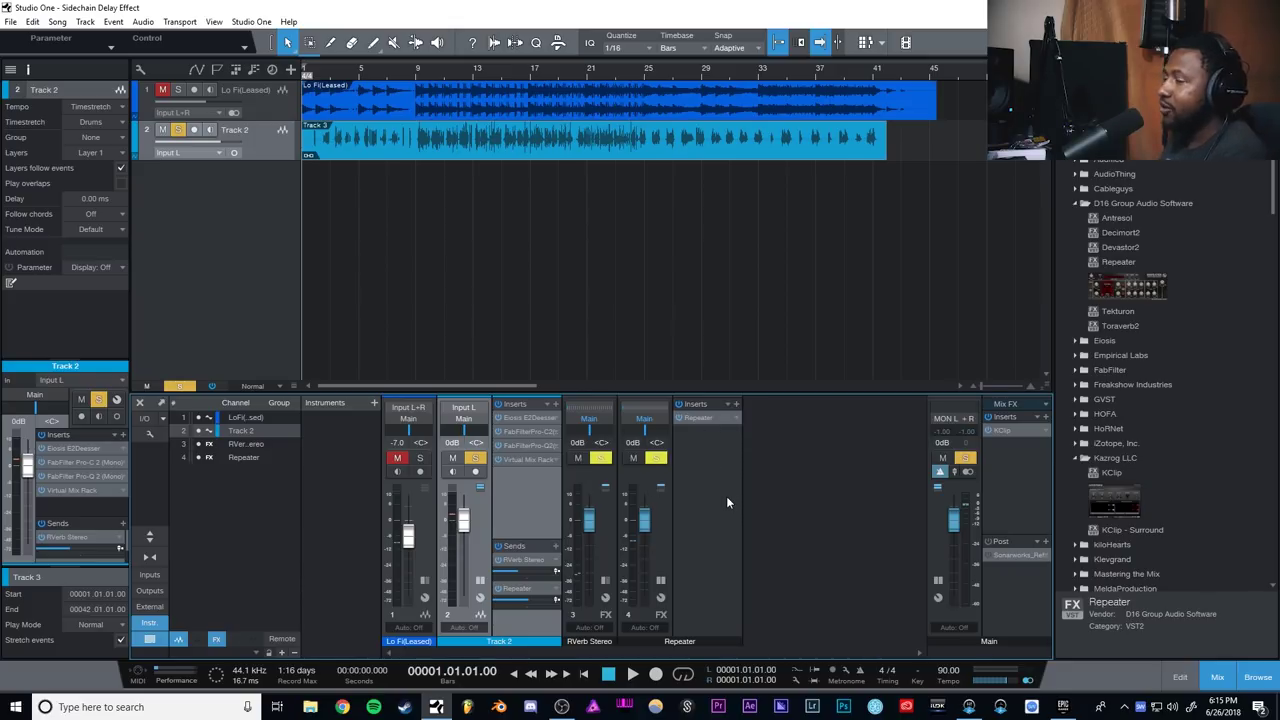
{"action": "left_click", "coordinate": [1070, 204]}
{"action": "scroll", "coordinate": [1118, 418], "scroll_direction": "down", "scroll_amount": 10}
{"action": "scroll", "coordinate": [1118, 418], "scroll_direction": "down", "scroll_amount": 7}
{"action": "scroll", "coordinate": [1118, 418], "scroll_direction": "up", "scroll_amount": 4}
{"action": "left_click", "coordinate": [1073, 328]}
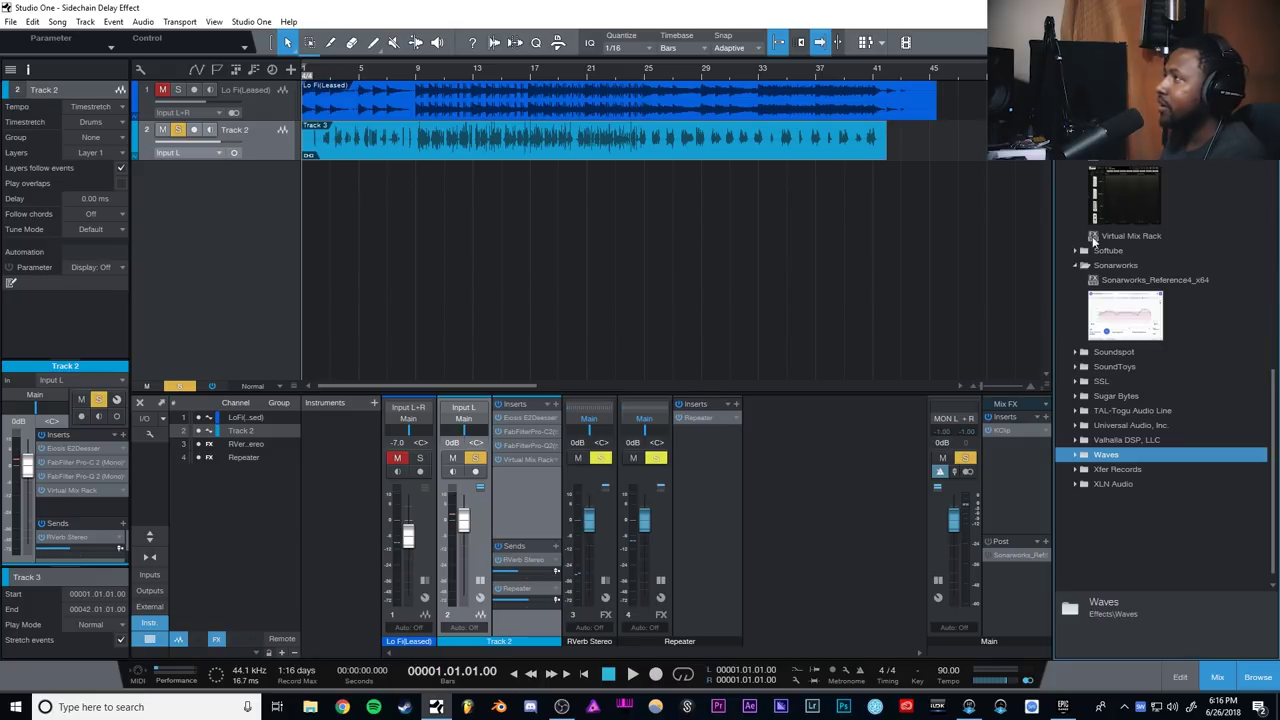
{"action": "left_click", "coordinate": [1077, 266]}
{"action": "scroll", "coordinate": [1074, 263], "scroll_direction": "up", "scroll_amount": 8}
{"action": "left_click", "coordinate": [1077, 261]}
{"action": "left_click", "coordinate": [1076, 246]}
{"action": "scroll", "coordinate": [1077, 342], "scroll_direction": "down", "scroll_amount": 5}
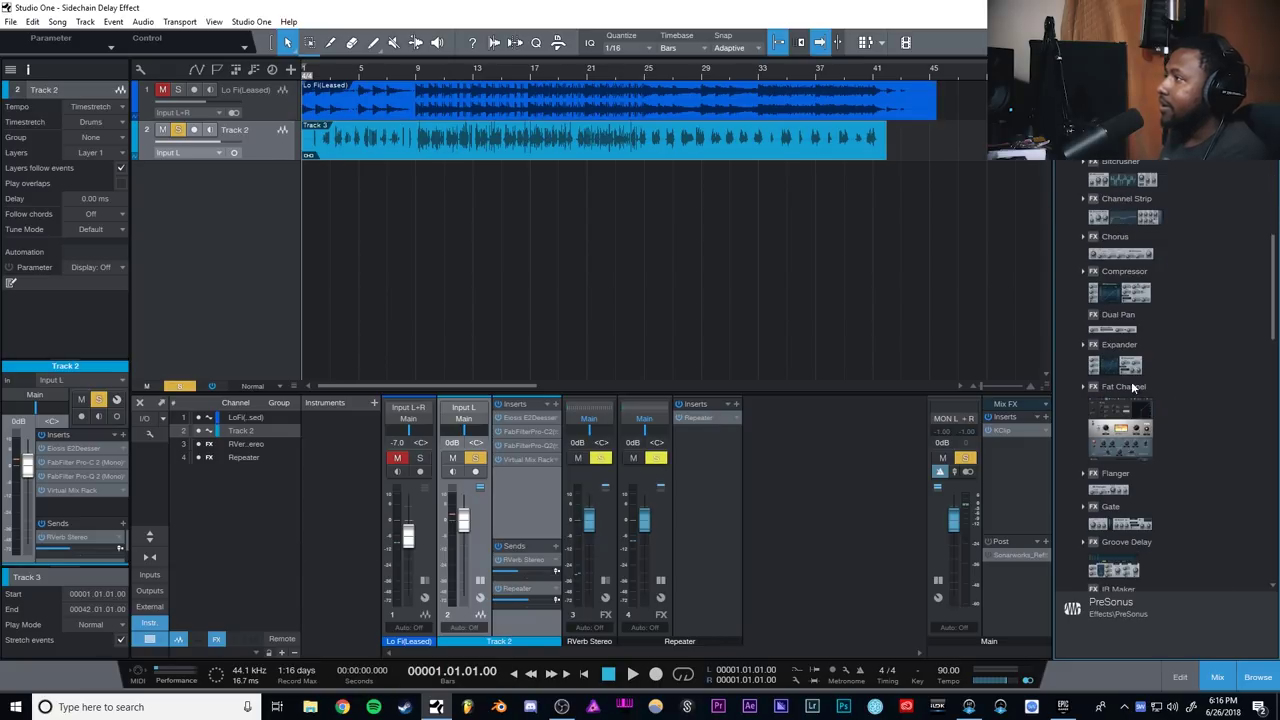
{"action": "left_click_drag", "start_coordinate": [1110, 291], "coordinate": [715, 428]}
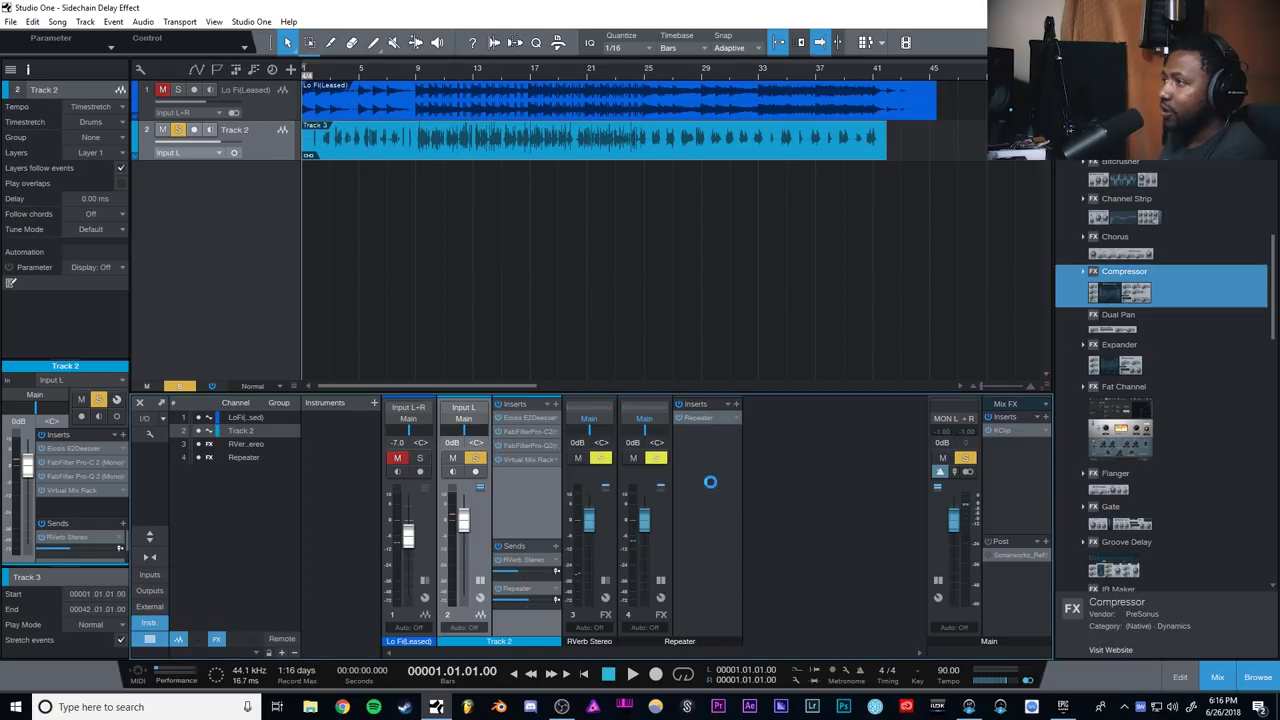
{"action": "left_click_drag", "start_coordinate": [746, 210], "coordinate": [901, 318]}
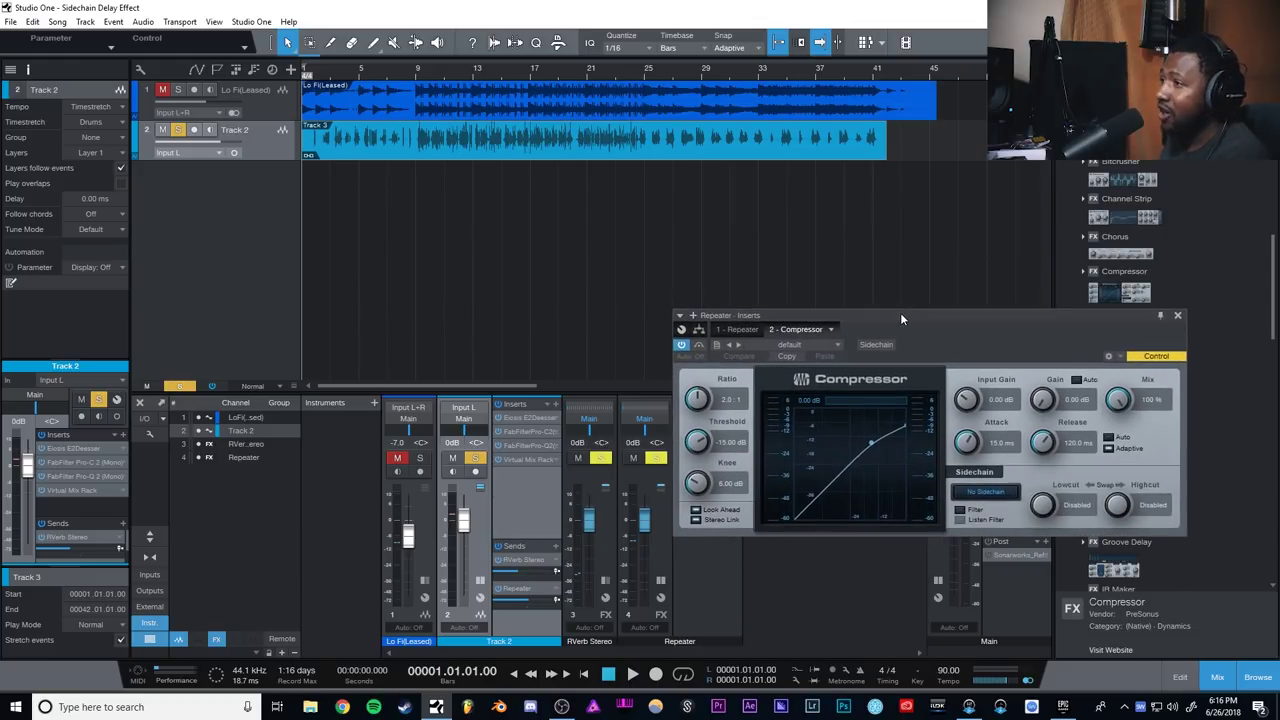
Add a sidechain send from Track 2 to the Compressor on the Repeater channel.
{"action": "left_click", "coordinate": [556, 546]}
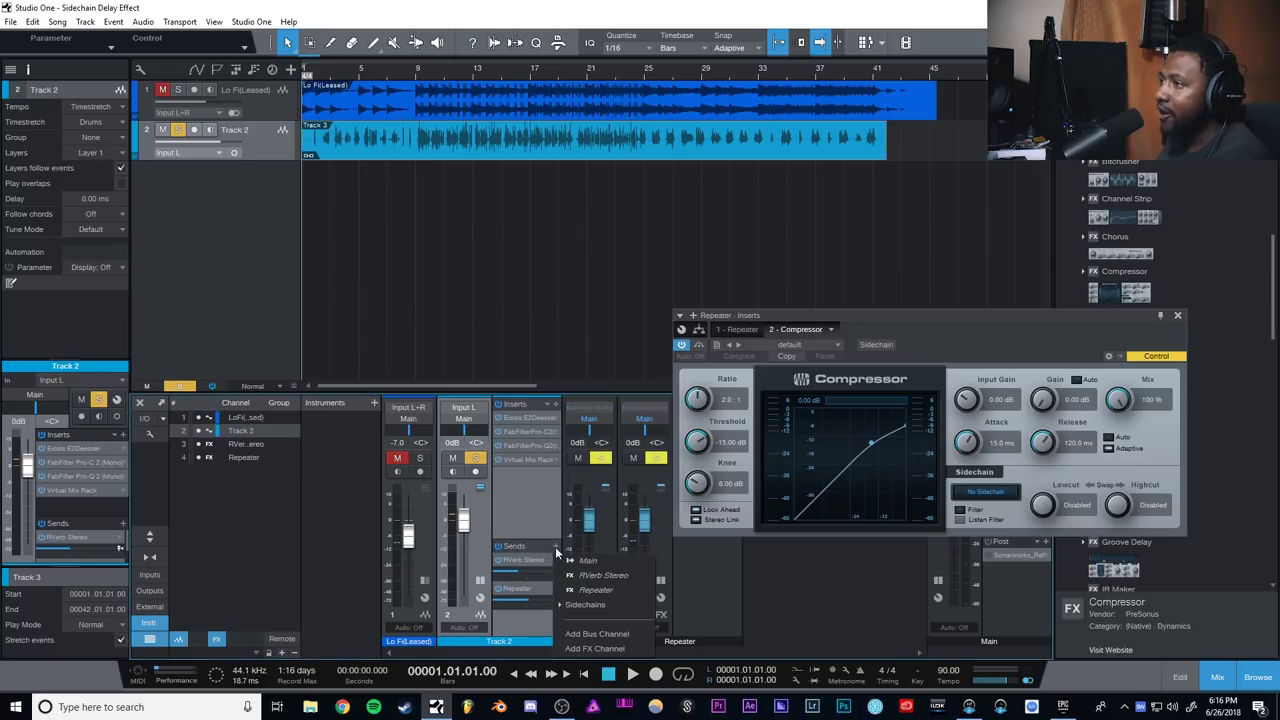
{"action": "left_click", "coordinate": [578, 606]}
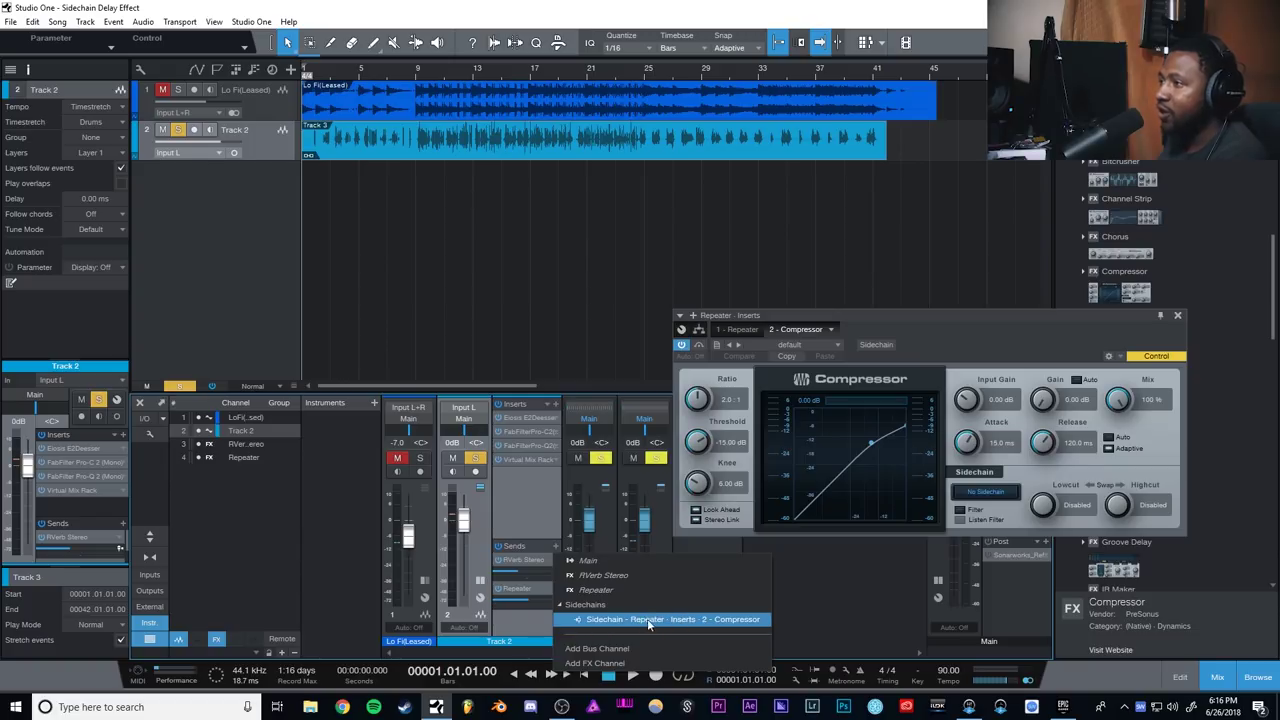
{"action": "left_click", "coordinate": [725, 618]}
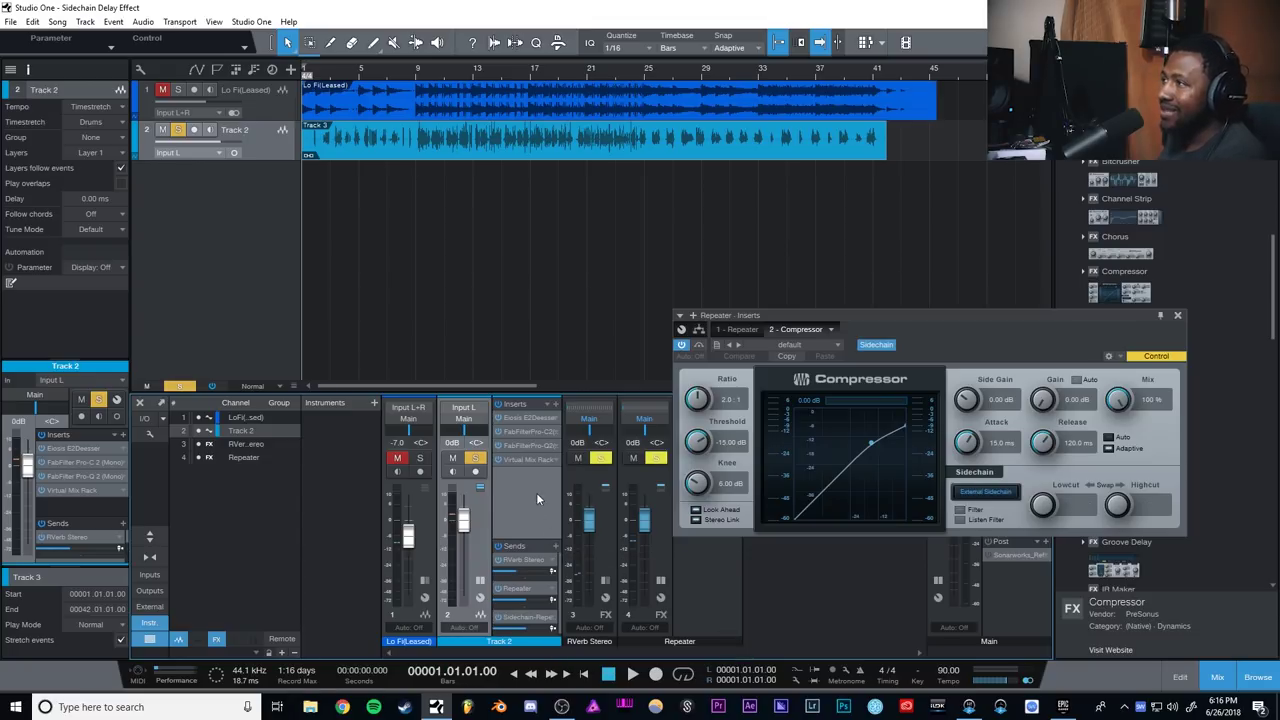
Set the Compressor's ratio to 20:1, knee to 0.10 dB and threshold to -40 dB.
{"action": "mouse_move", "coordinate": [869, 314]}
{"action": "left_mouse_down"}
{"action": "mouse_move", "coordinate": [837, 277]}
{"action": "mouse_move", "coordinate": [860, 305]}
{"action": "mouse_move", "coordinate": [880, 300]}
{"action": "left_mouse_up"}
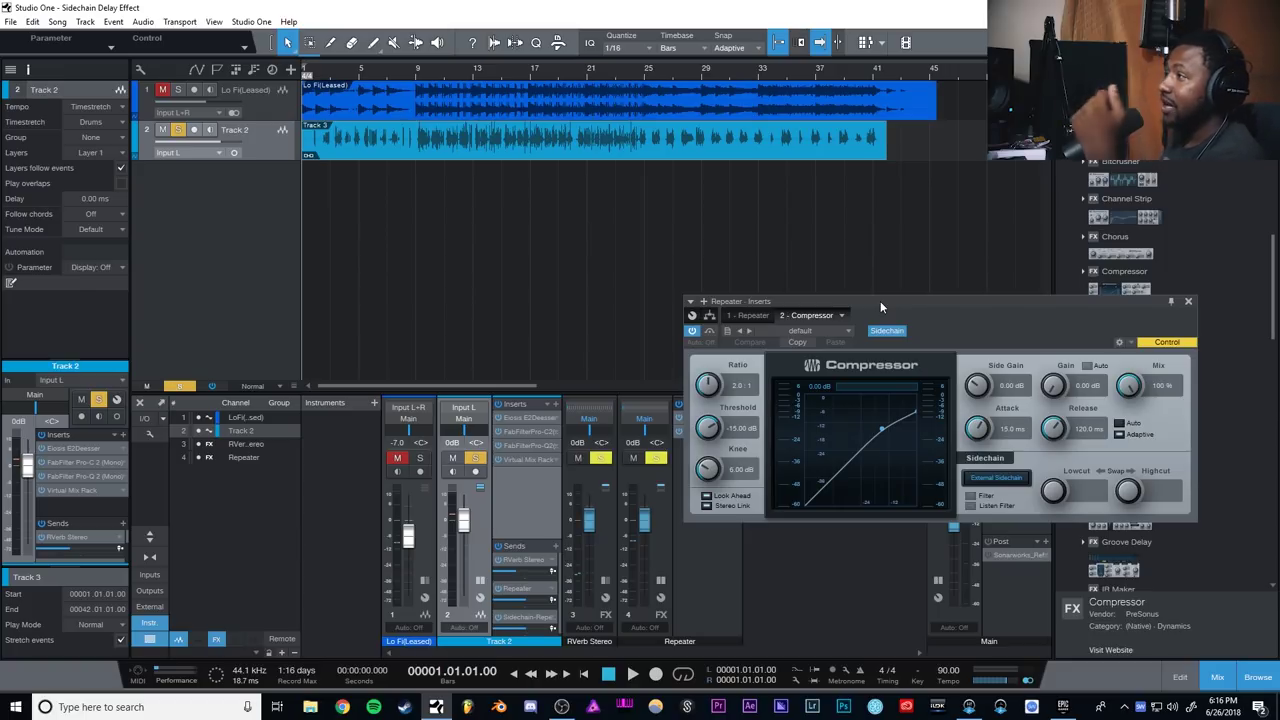
{"action": "left_click_drag", "start_coordinate": [709, 386], "coordinate": [709, 373]}
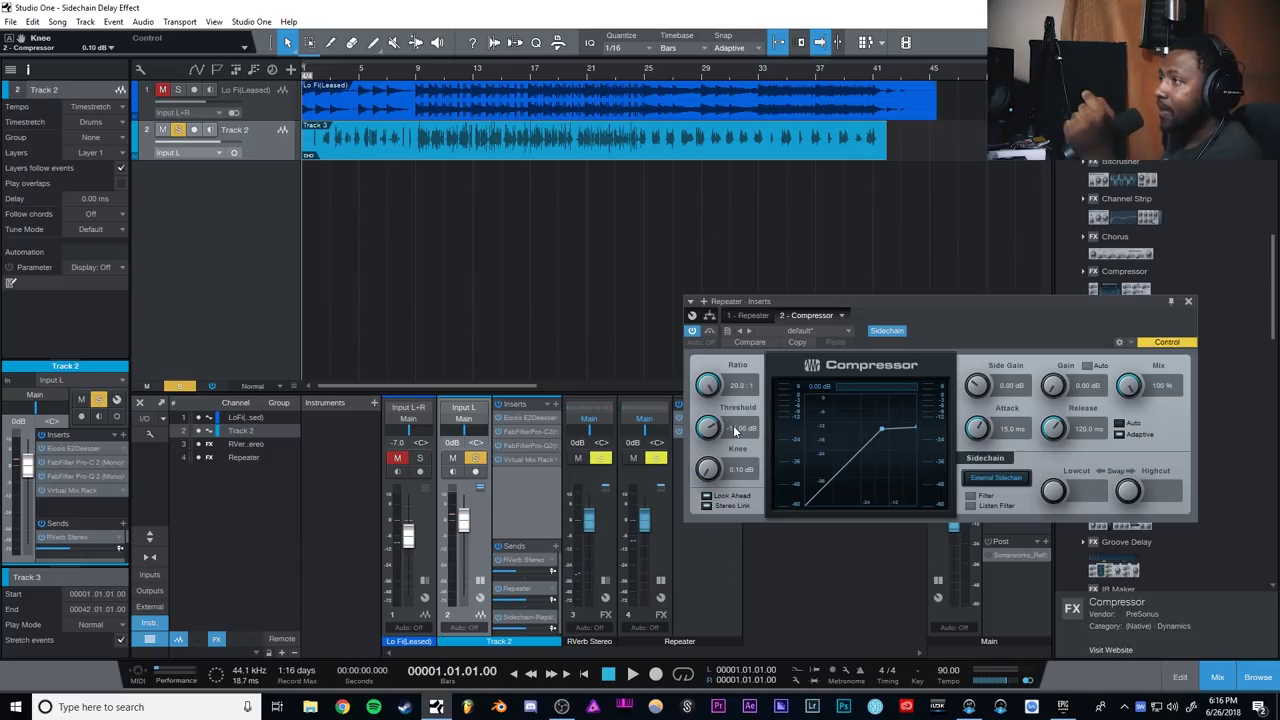
{"action": "type", "text": "40"}
{"action": "key", "text": "Return"}
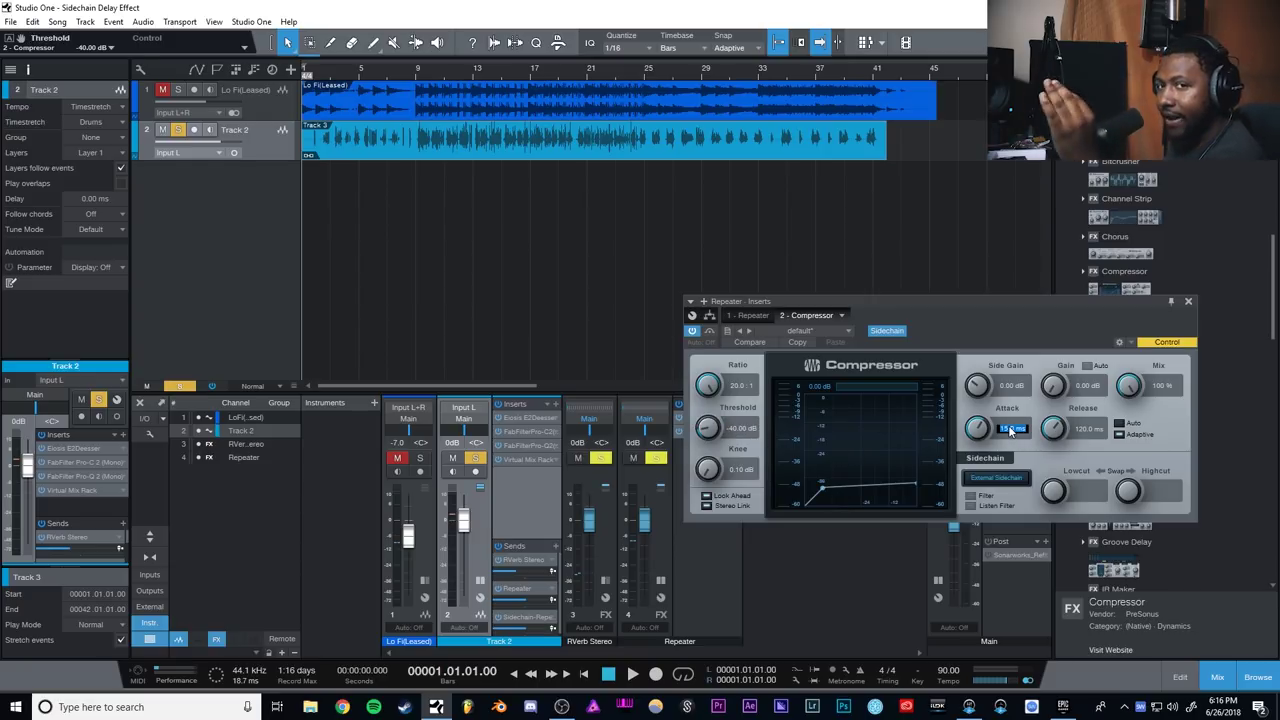
Set the Compressor's attack to 1 ms and release to 30 ms.
{"action": "type", "text": "1"}
{"action": "key", "text": "Return"}
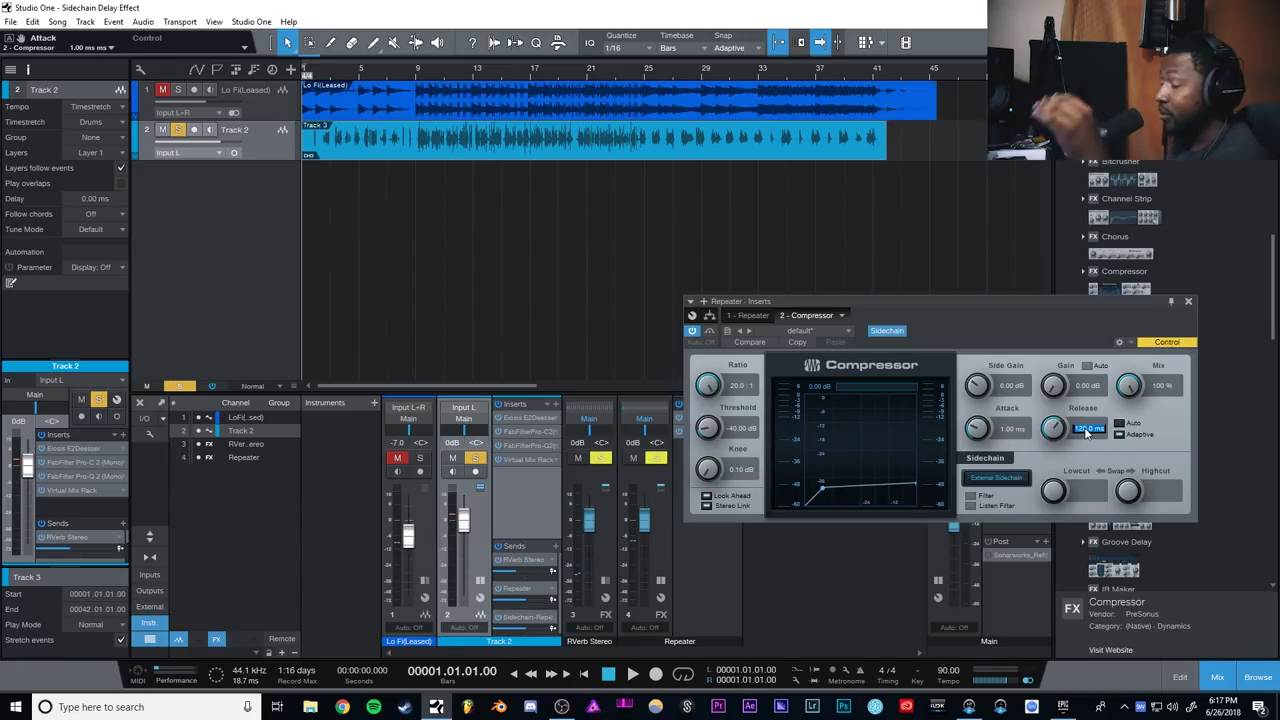
{"action": "type", "text": "30"}
{"action": "key", "text": "Return"}
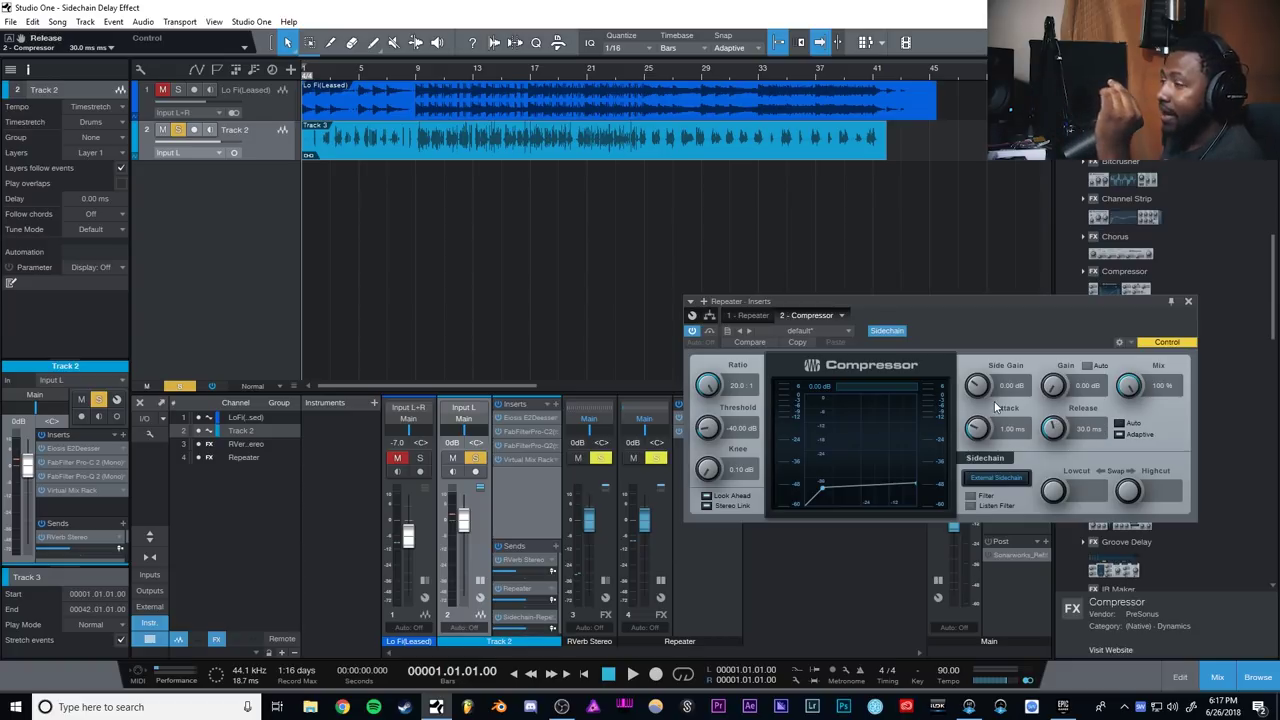
Move the Compressor window clear of the mixer and audition the ducked delay on Track 2 from bar 9.
{"action": "left_click_drag", "start_coordinate": [828, 302], "coordinate": [834, 264]}
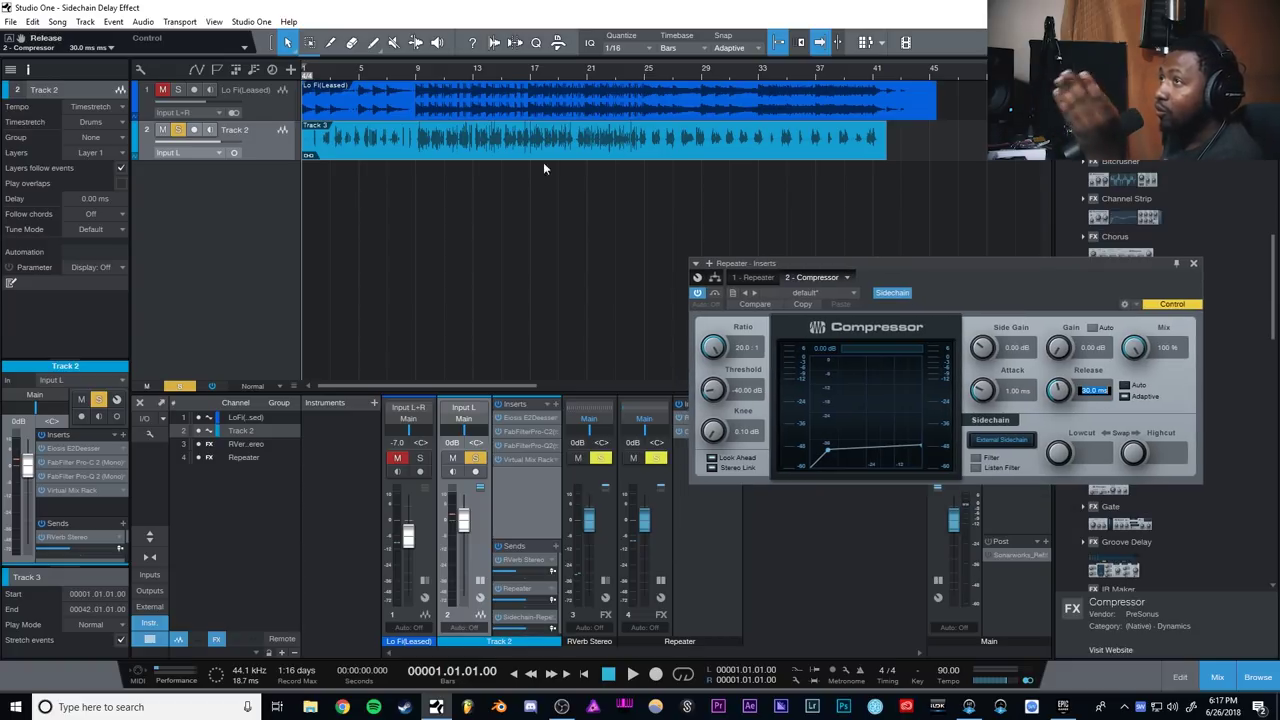
{"action": "left_click", "coordinate": [416, 72]}
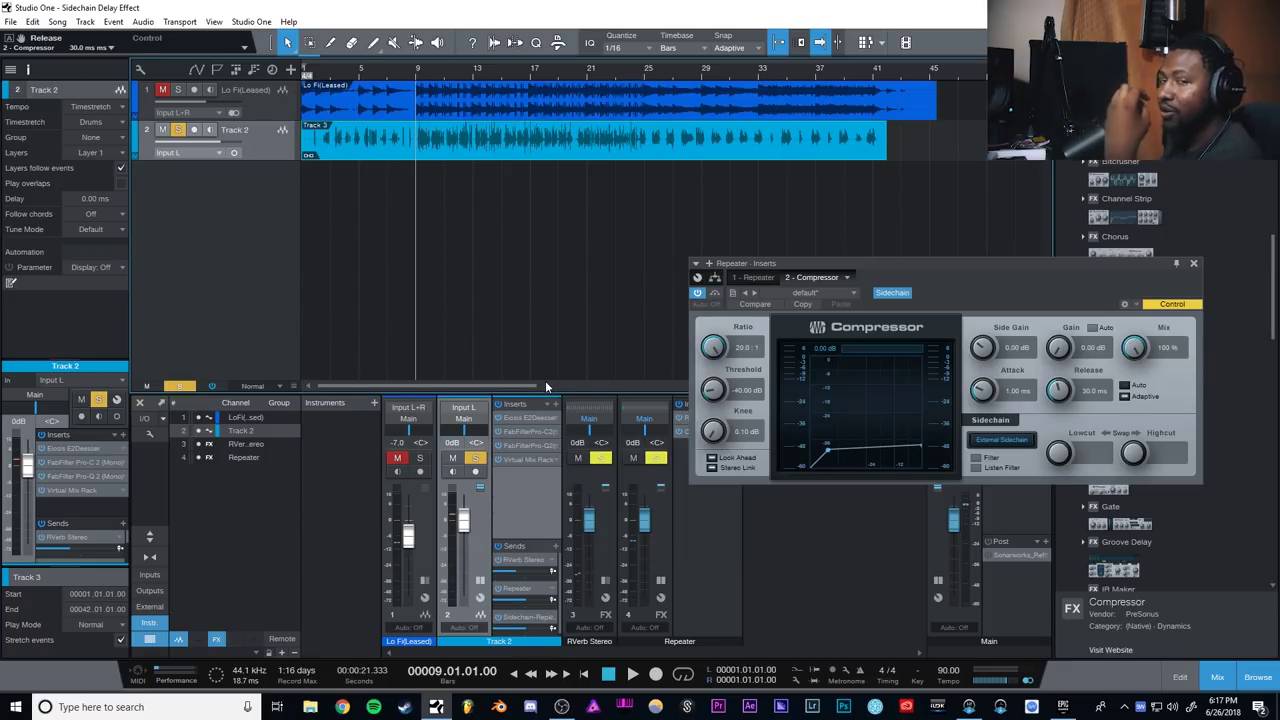
{"action": "left_click", "coordinate": [632, 675]}
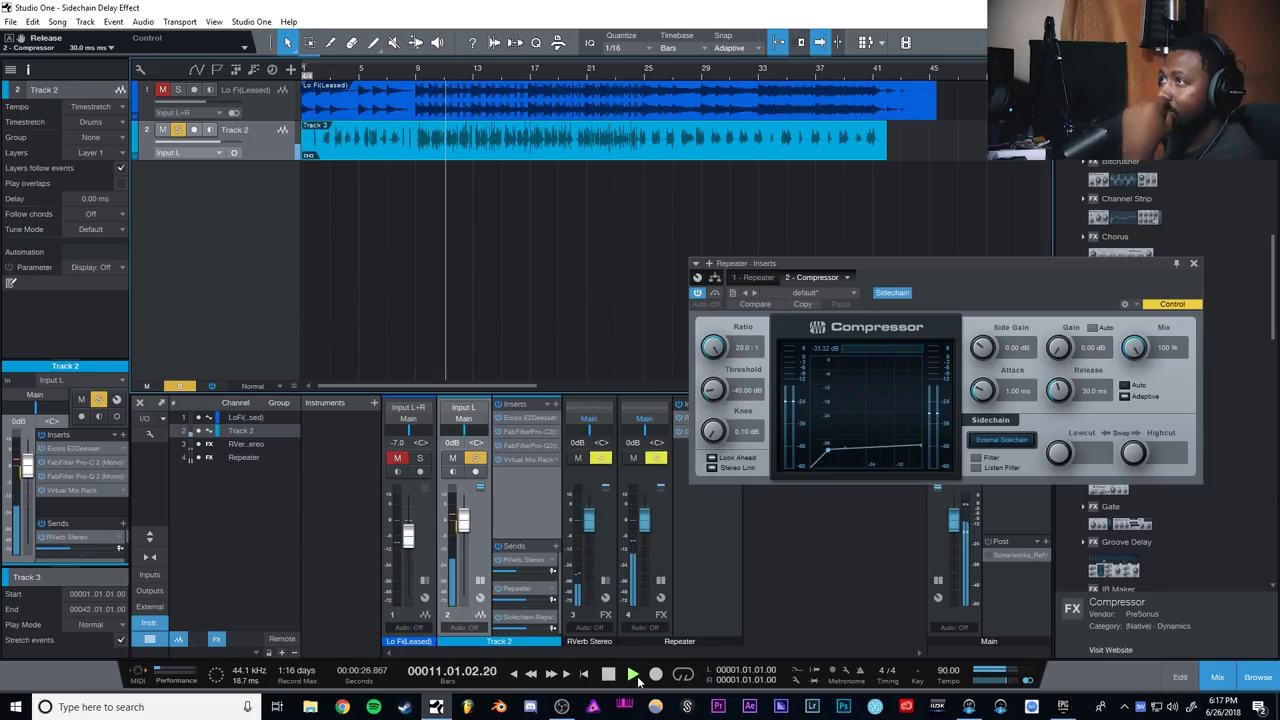
{"action": "left_click", "coordinate": [609, 677]}
{"action": "left_click", "coordinate": [609, 677]}
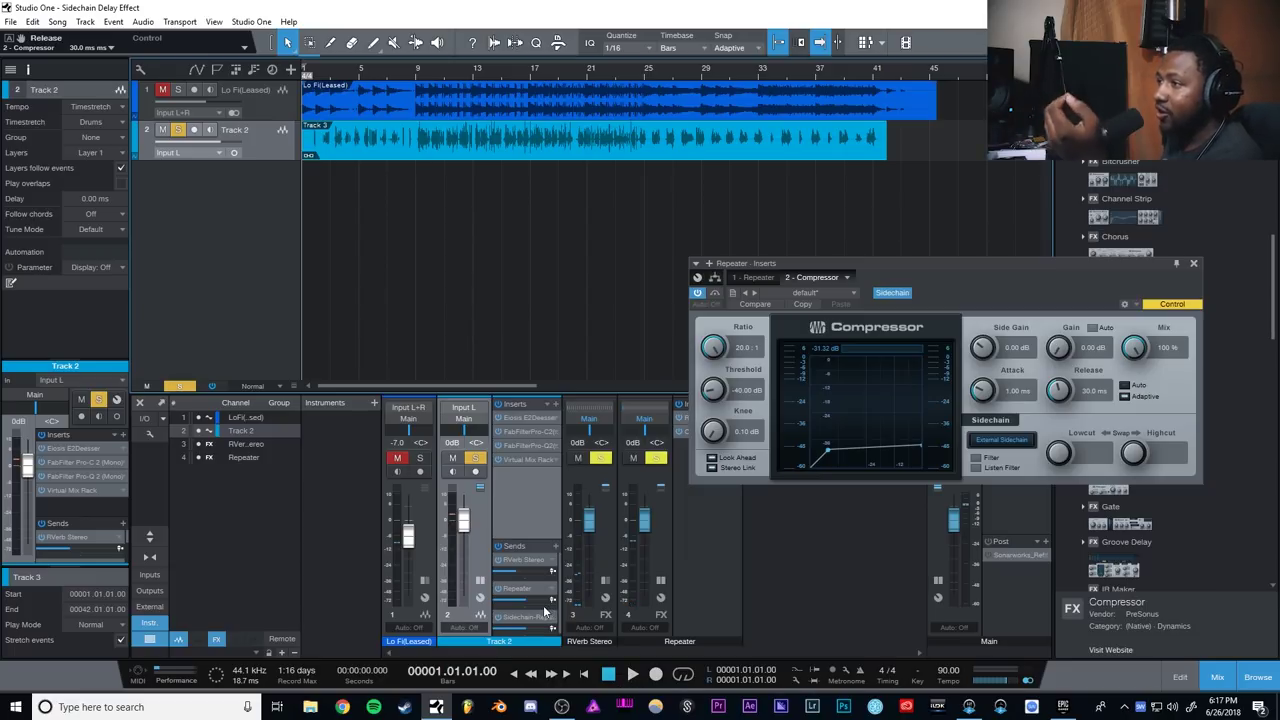
Lower Track 2's send level to the Repeater to -21.0 dB and audition the result from bar 9.
{"action": "left_click_drag", "start_coordinate": [526, 601], "coordinate": [511, 608]}
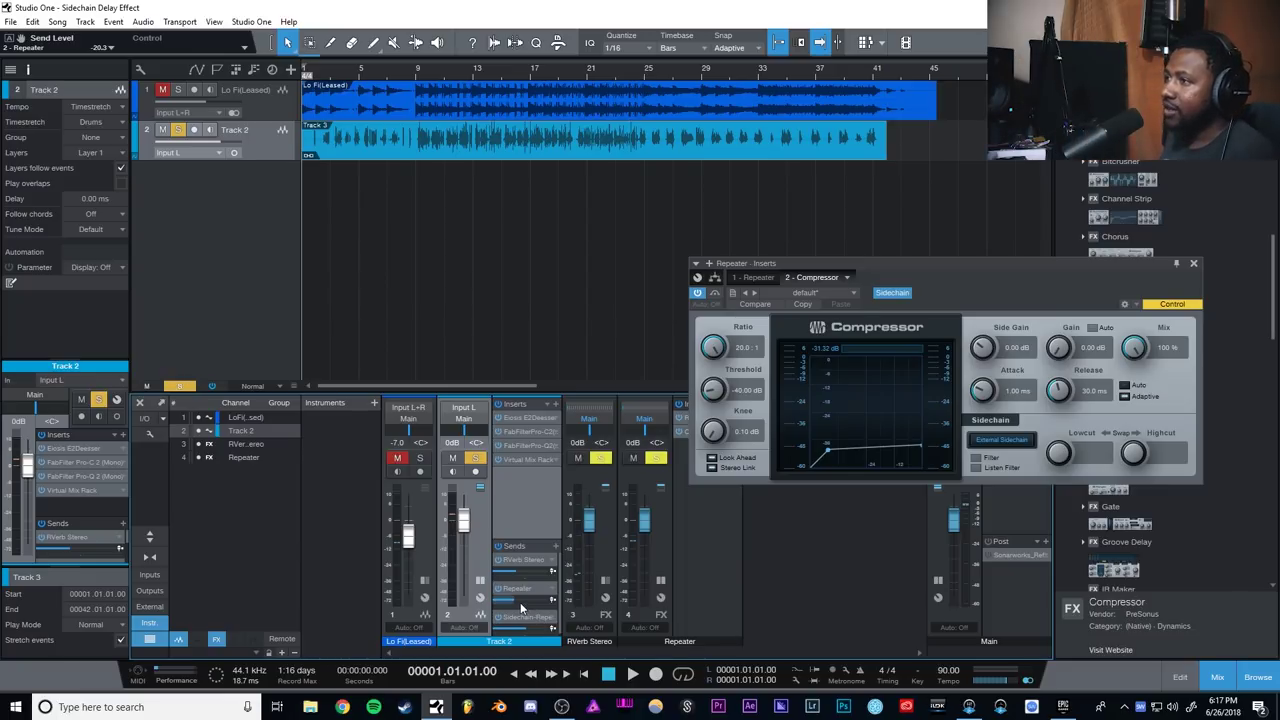
{"action": "left_click_drag", "start_coordinate": [520, 605], "coordinate": [508, 600]}
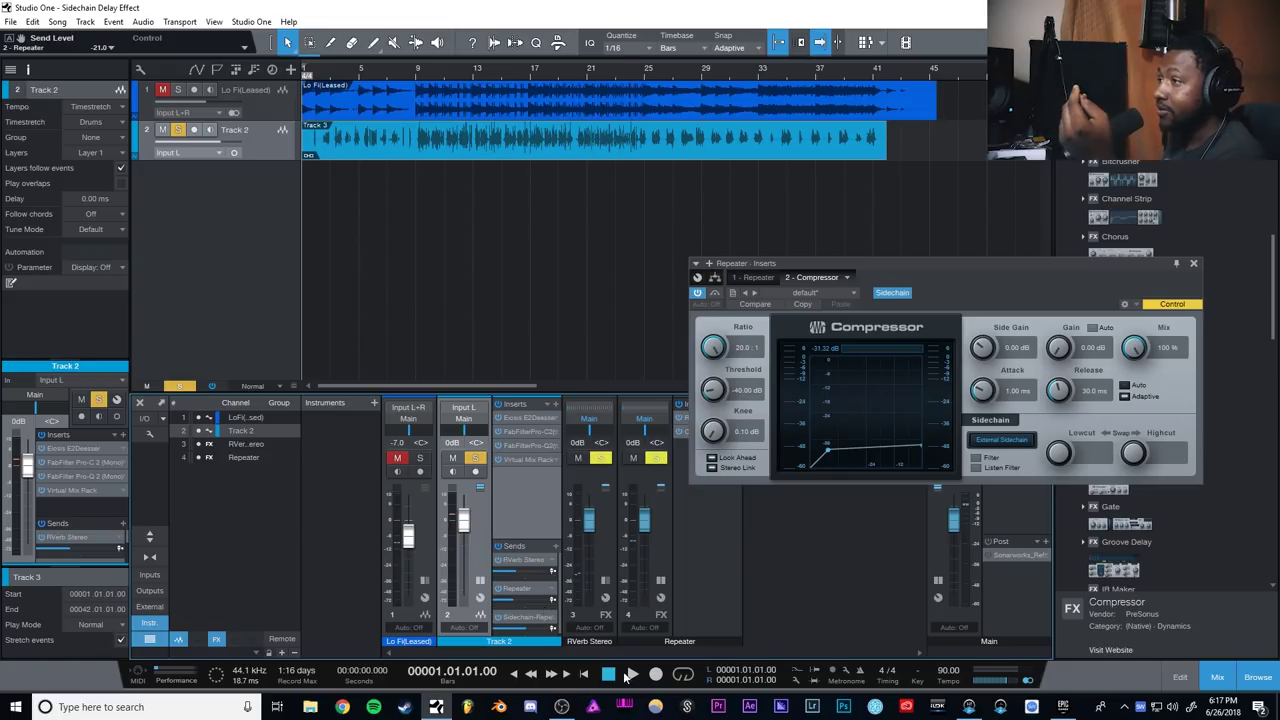
{"action": "left_click", "coordinate": [418, 76]}
{"action": "left_click", "coordinate": [633, 675]}
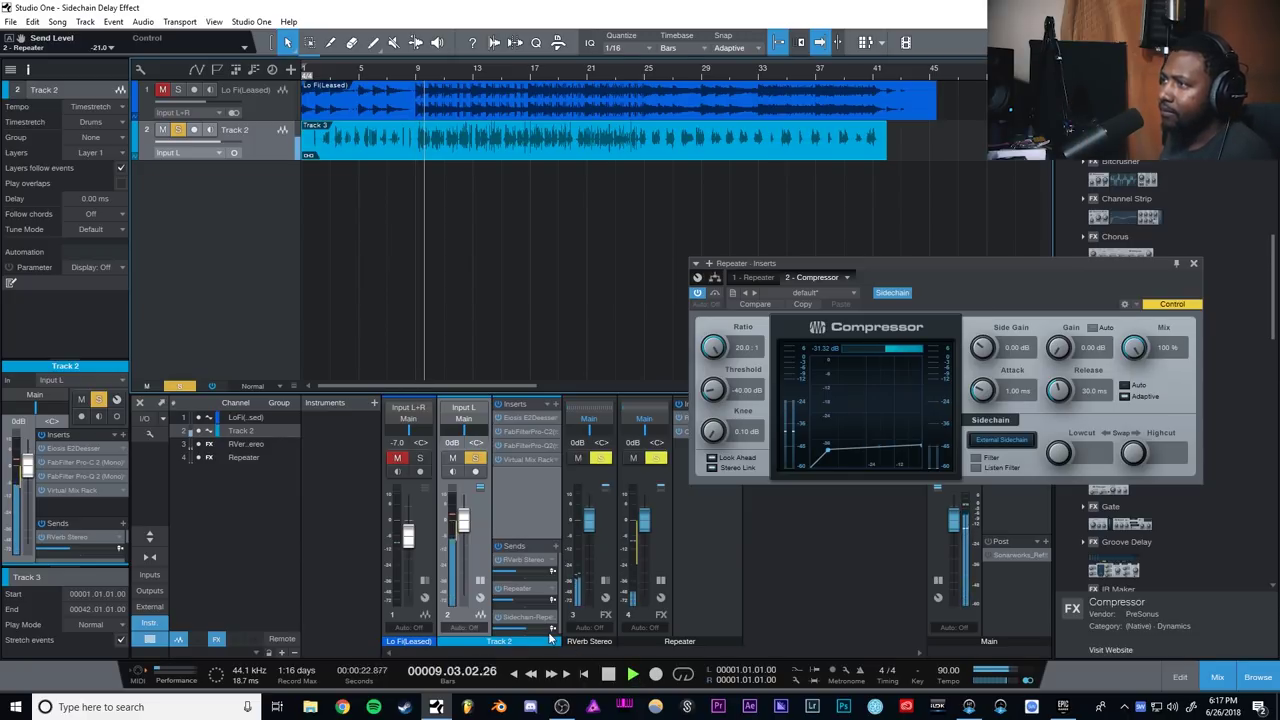
{"action": "left_click", "coordinate": [616, 676]}
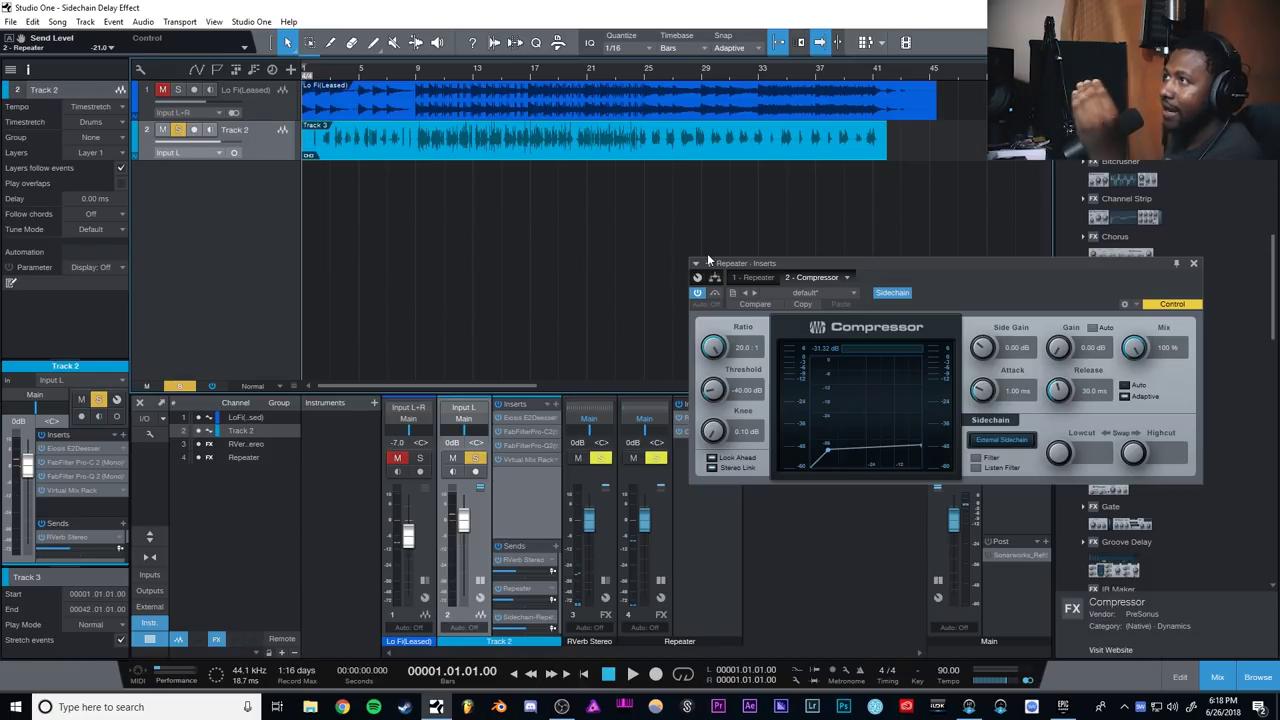
Audition the sidechained delay on Track 2 from bar 25.
{"action": "left_click", "coordinate": [643, 80]}
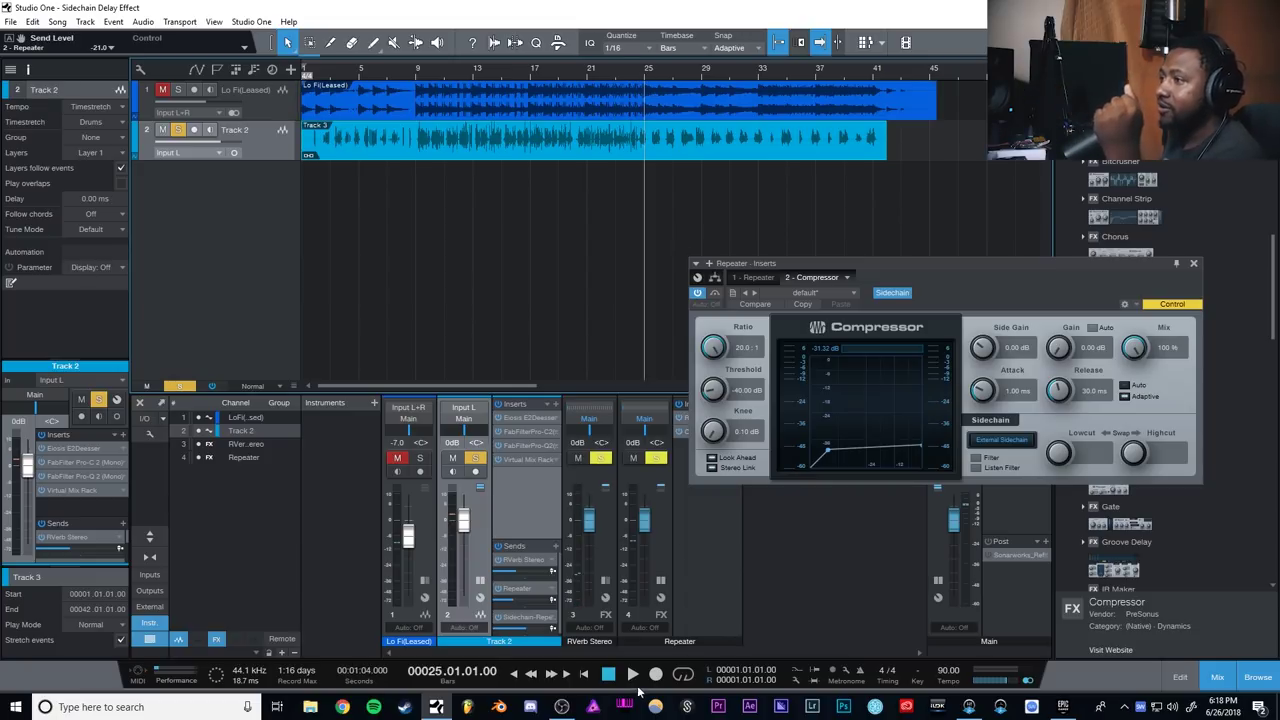
{"action": "left_click", "coordinate": [632, 675]}
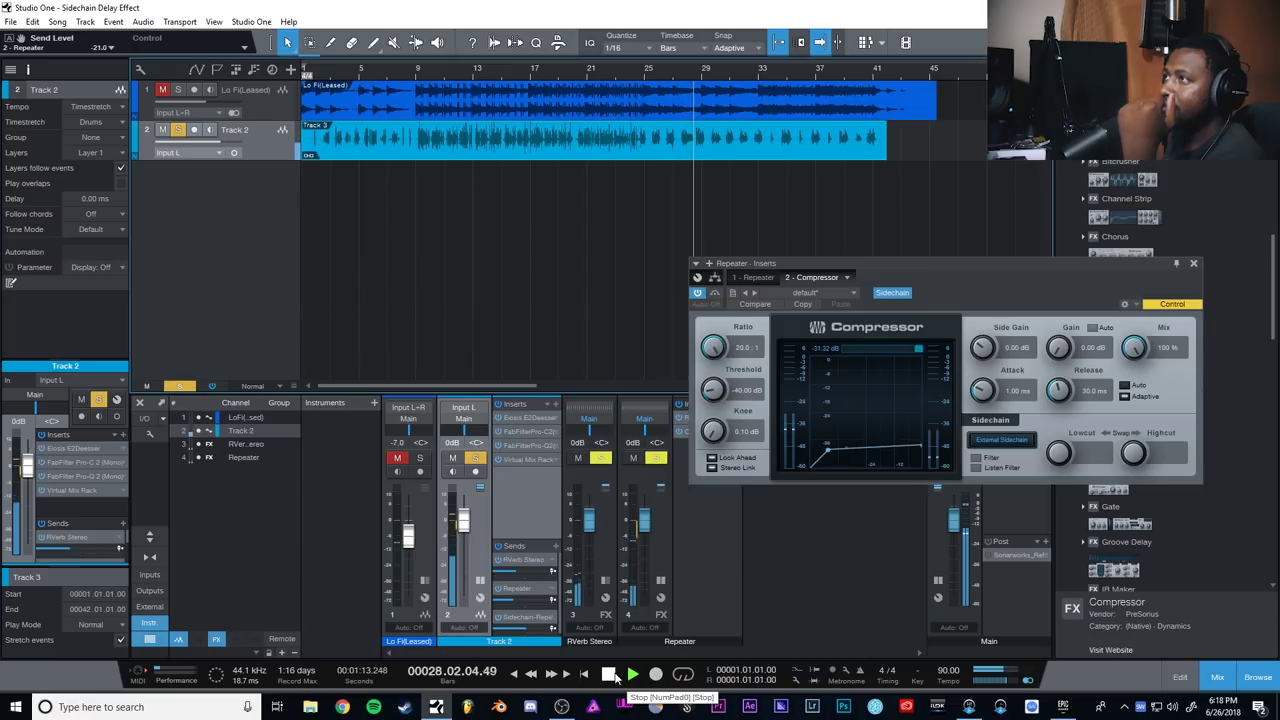
{"action": "left_click", "coordinate": [609, 675]}
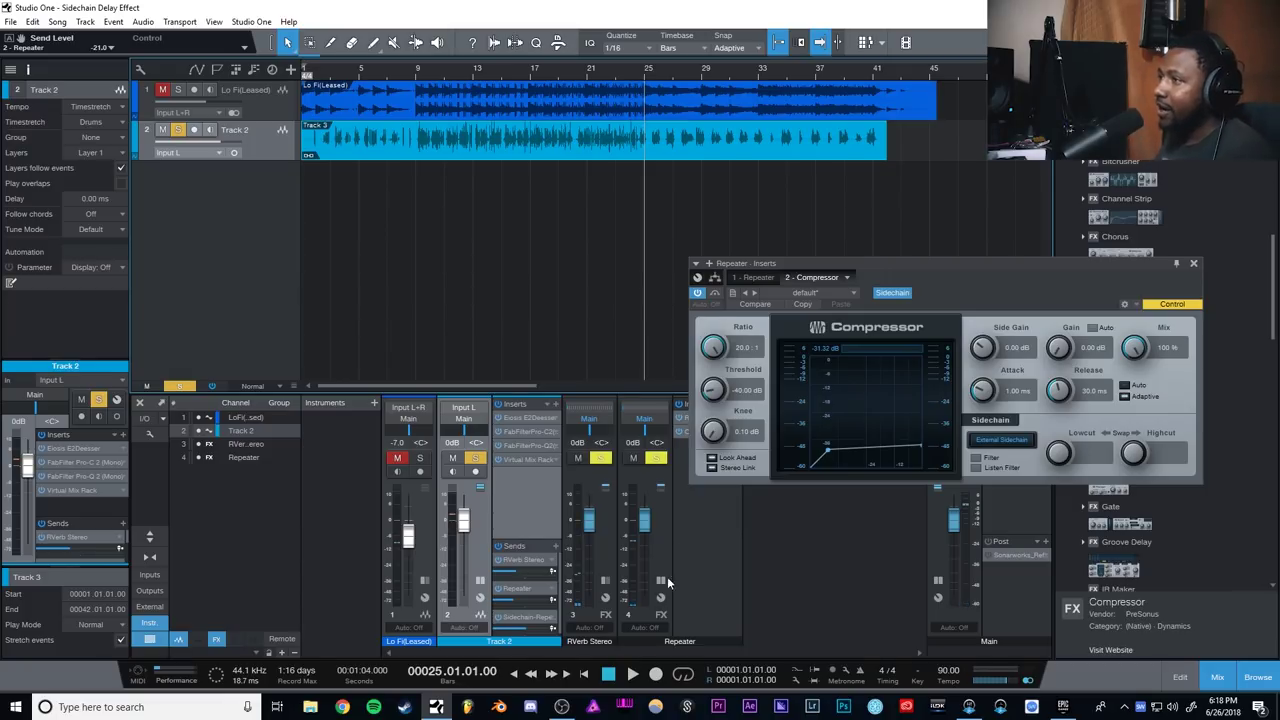
Close the Compressor, change the Repeater's delay model to Telephone 1 and close the plug-in.
{"action": "left_click", "coordinate": [1192, 264]}
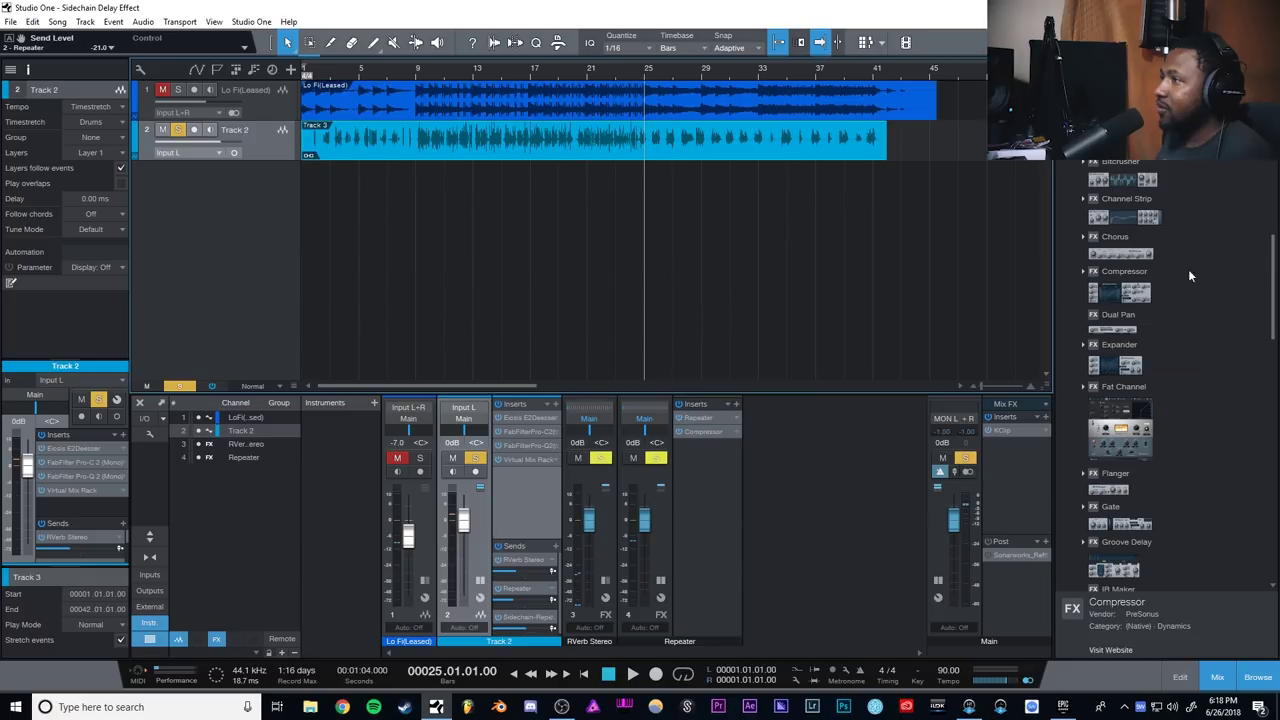
{"action": "left_click", "coordinate": [715, 421]}
{"action": "left_click", "coordinate": [703, 327]}
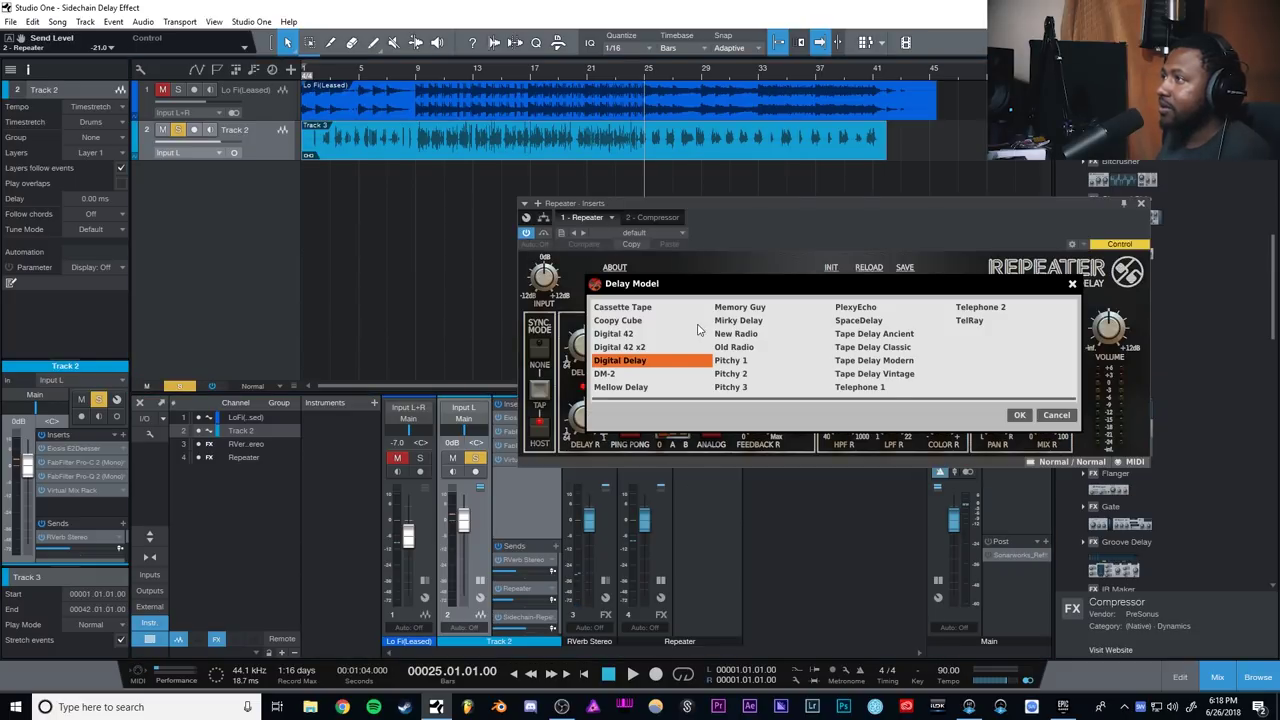
{"action": "left_click", "coordinate": [872, 390]}
{"action": "left_click", "coordinate": [1020, 415]}
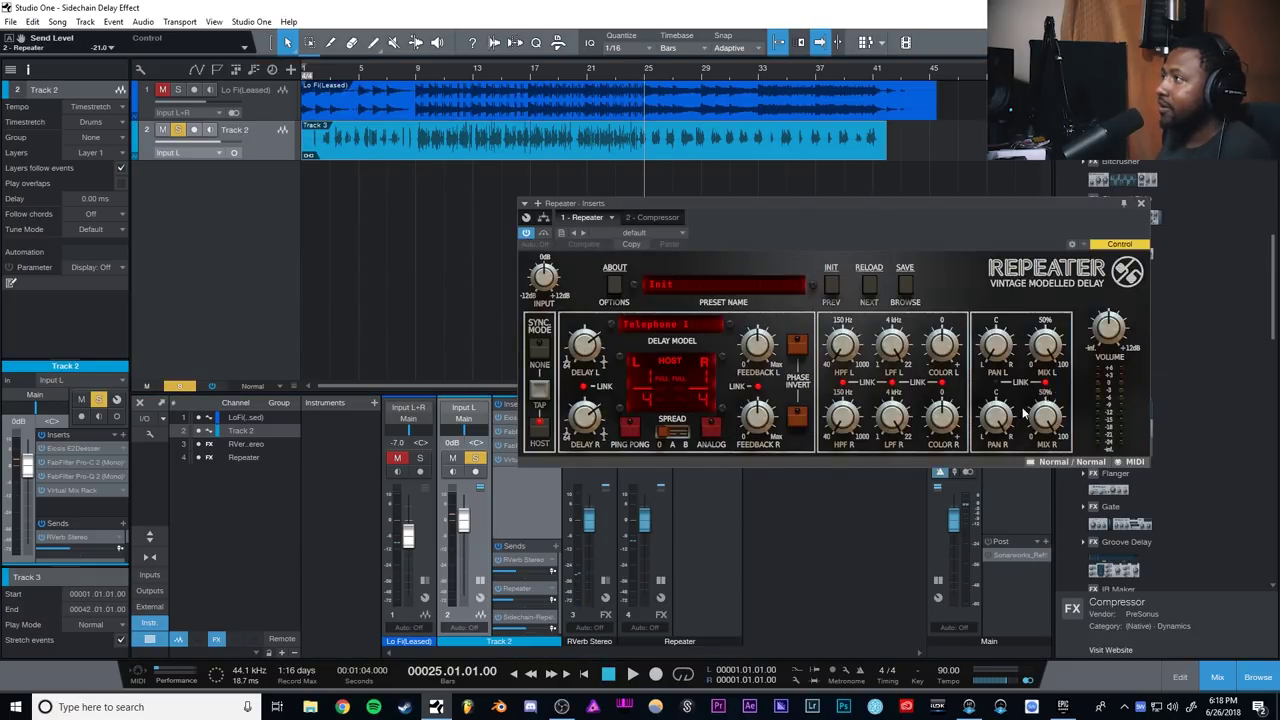
{"action": "left_click", "coordinate": [1141, 203]}
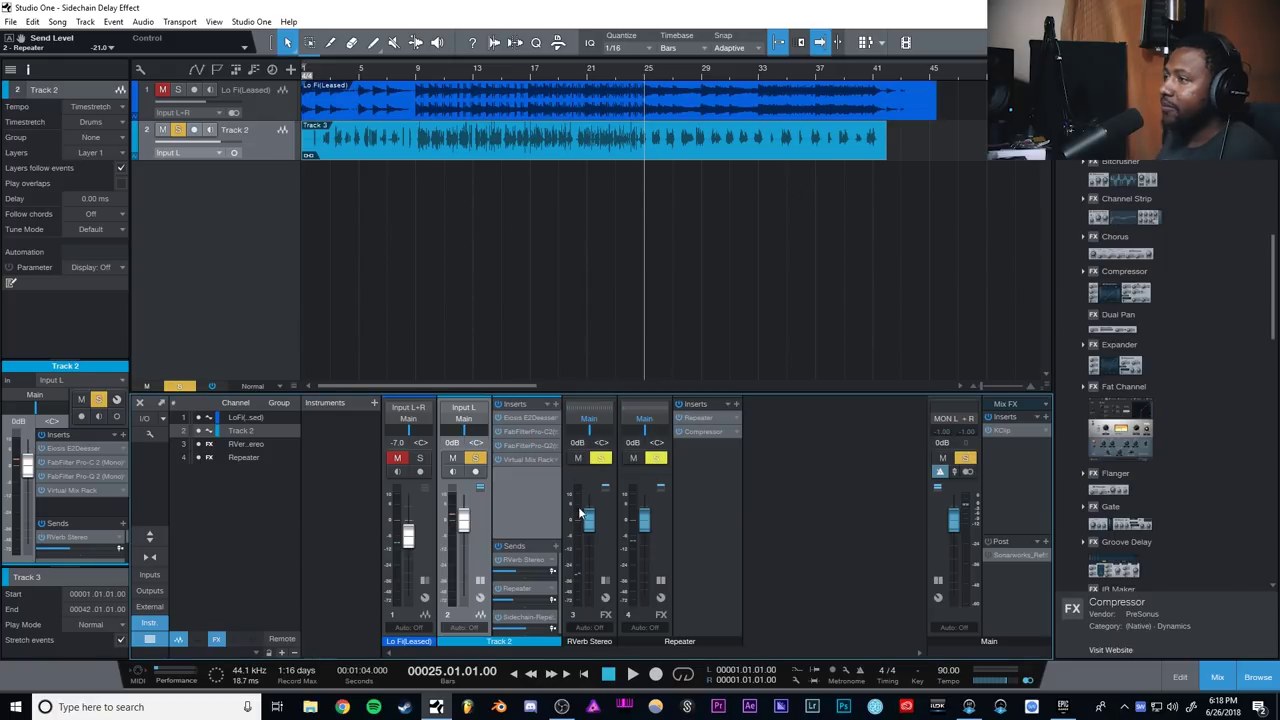
Unmute the Lo Fi(Leased) channel and have it soloed together with Track 2.
{"action": "left_click", "coordinate": [475, 461]}
{"action": "left_click", "coordinate": [475, 461]}
{"action": "left_click", "coordinate": [399, 459]}
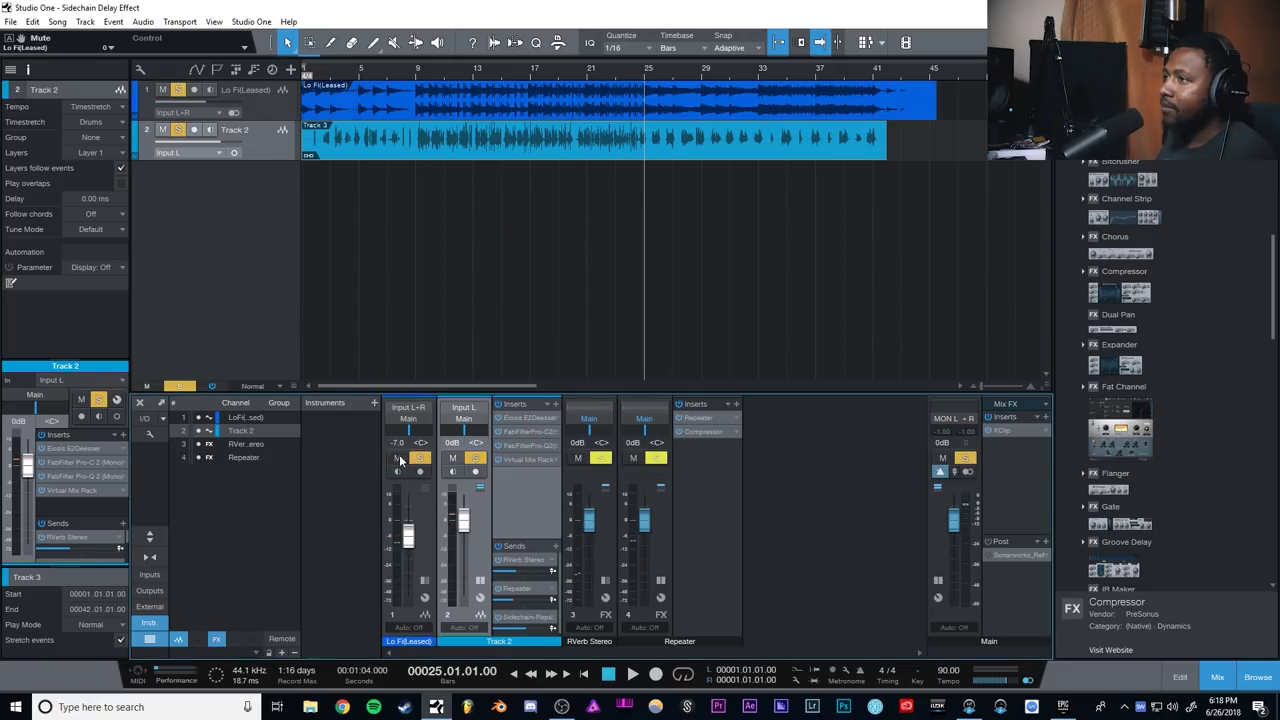
Play both tracks from bar 25, raise Track 2's send level to the Repeater to -14.1 dB, and stop playback.
{"action": "left_click", "coordinate": [632, 675]}
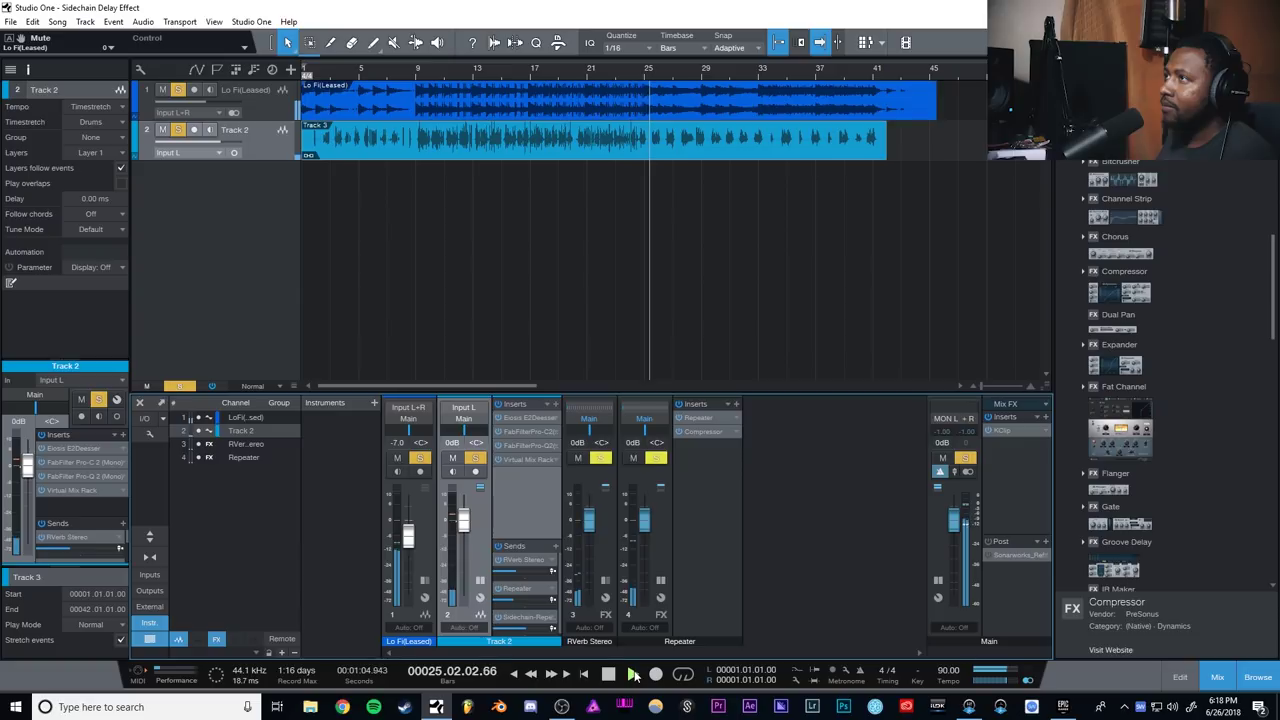
{"action": "mouse_move", "coordinate": [515, 599]}
{"action": "left_click_drag", "start_coordinate": [515, 599], "coordinate": [555, 598]}
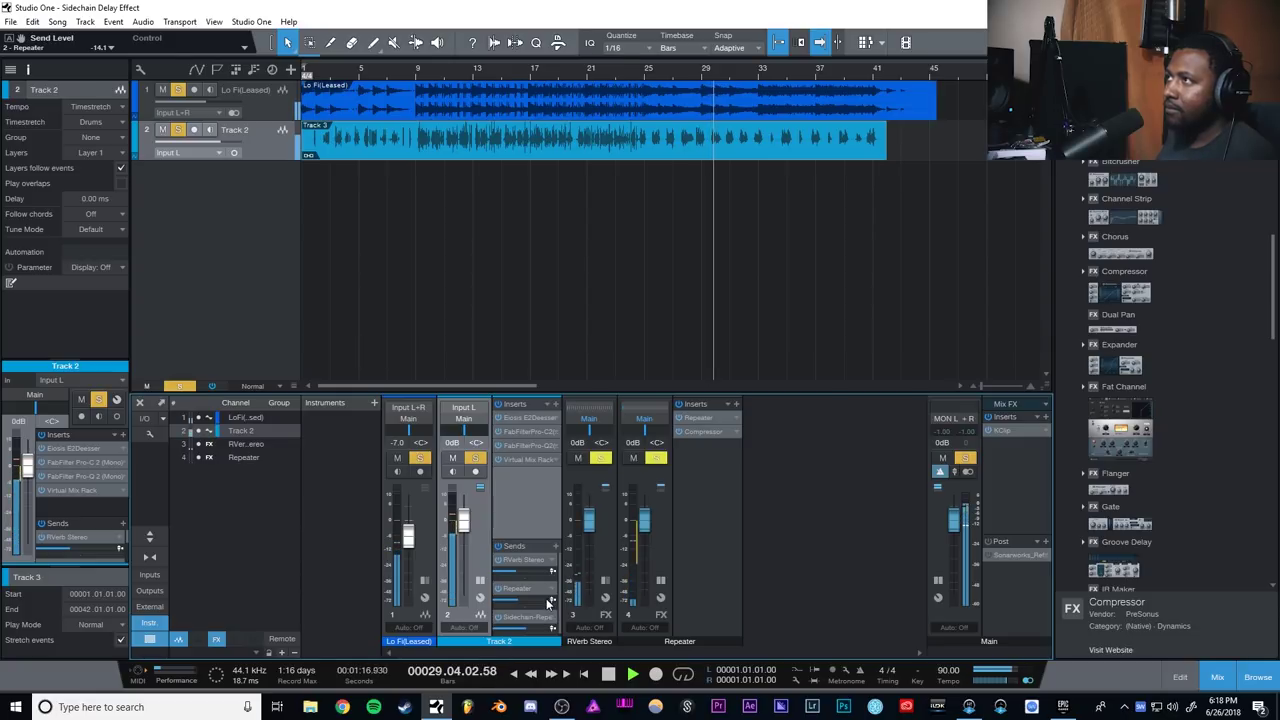
{"action": "mouse_move", "coordinate": [548, 603]}
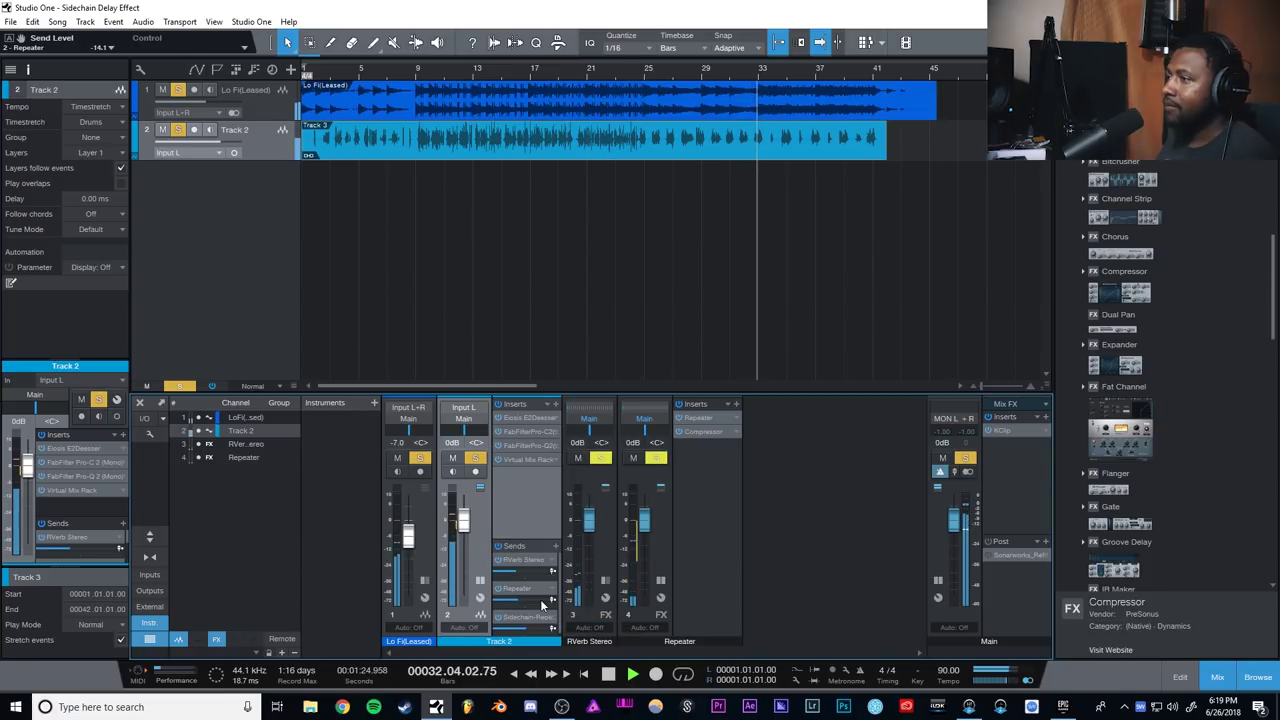
{"action": "left_click", "coordinate": [607, 677]}
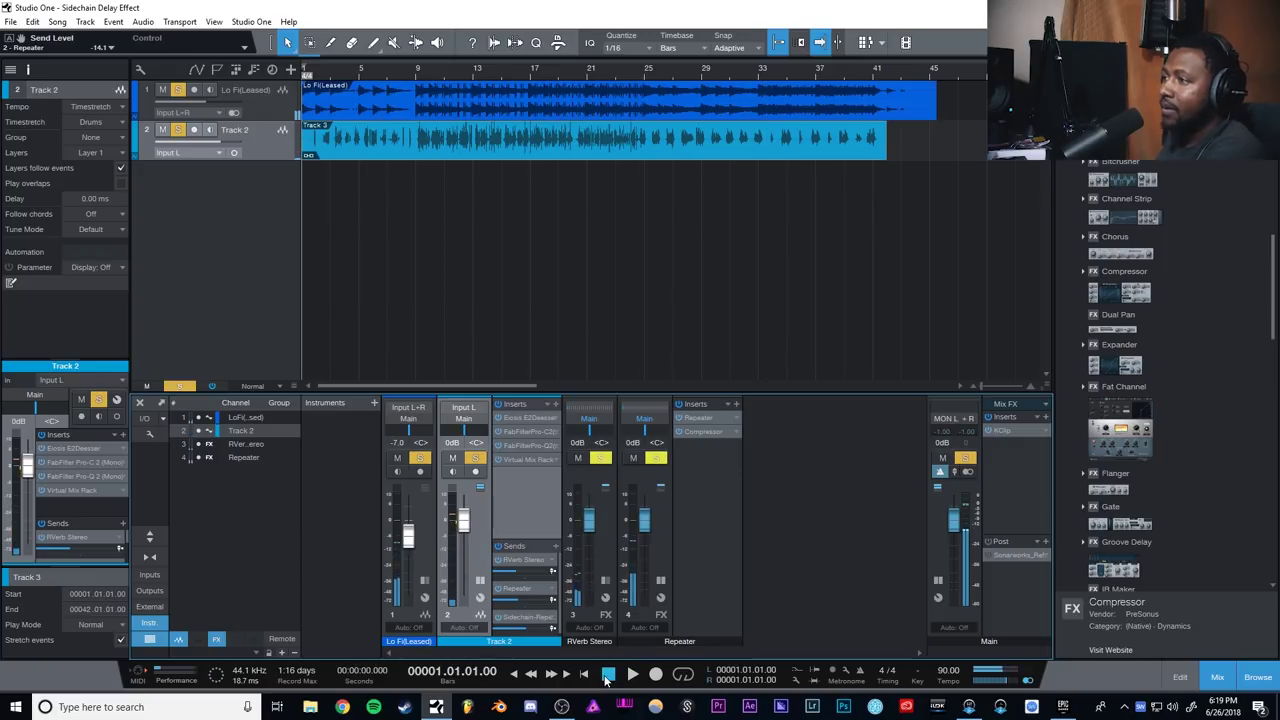